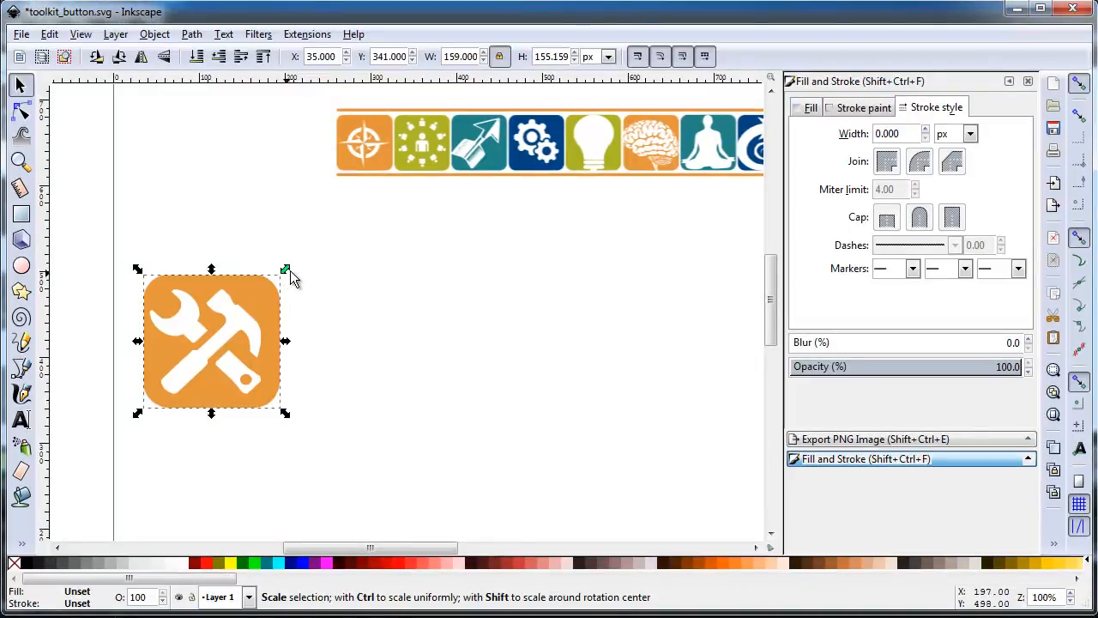
- Enlarge the orange toolkit button by stretching it from its upper-right corner
{"action": "left_click_drag", "start_coordinate": [290, 273], "coordinate": [466, 223]}
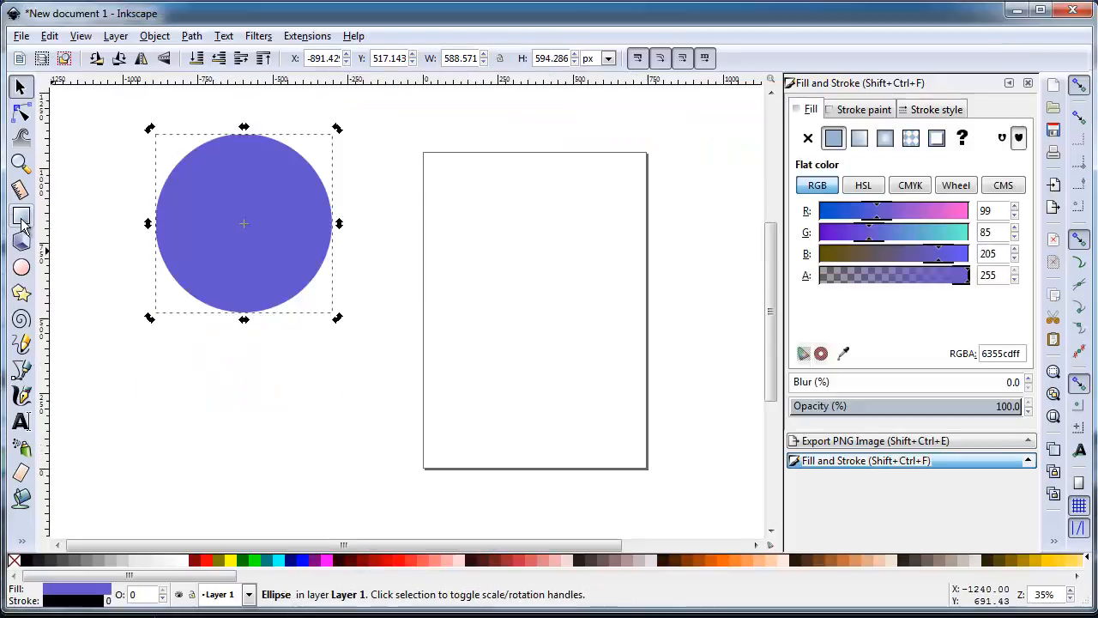
- Draw a rectangle about 417 × 386 px overlapping the circle's lower-right part and fill it lime green (ace92aff)
{"action": "key", "text": "r"}
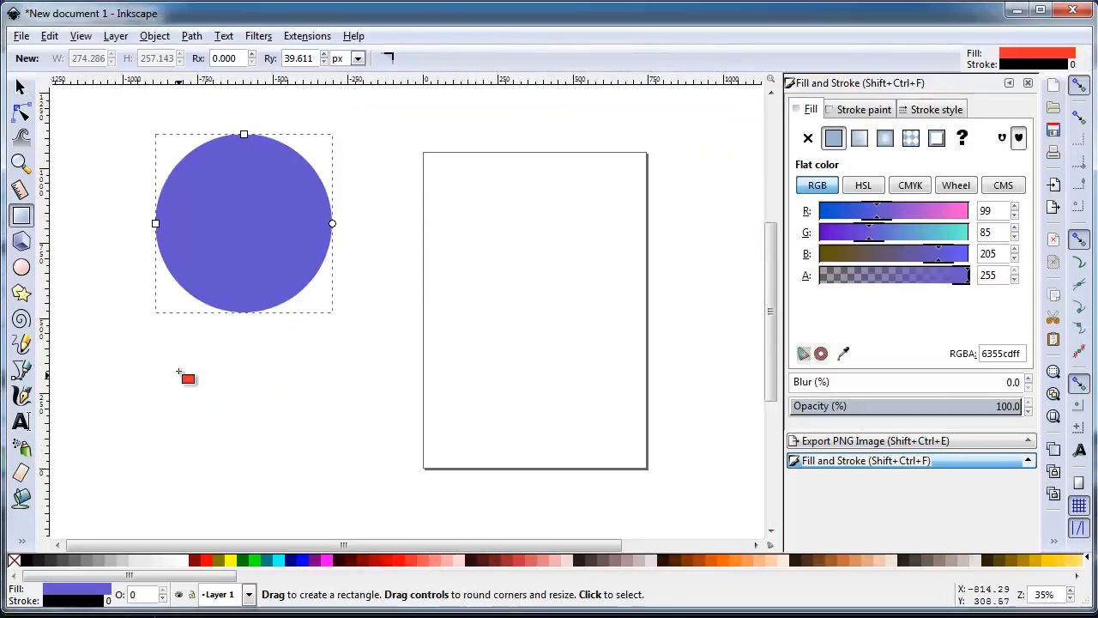
{"action": "left_click_drag", "start_coordinate": [232, 257], "coordinate": [359, 372]}
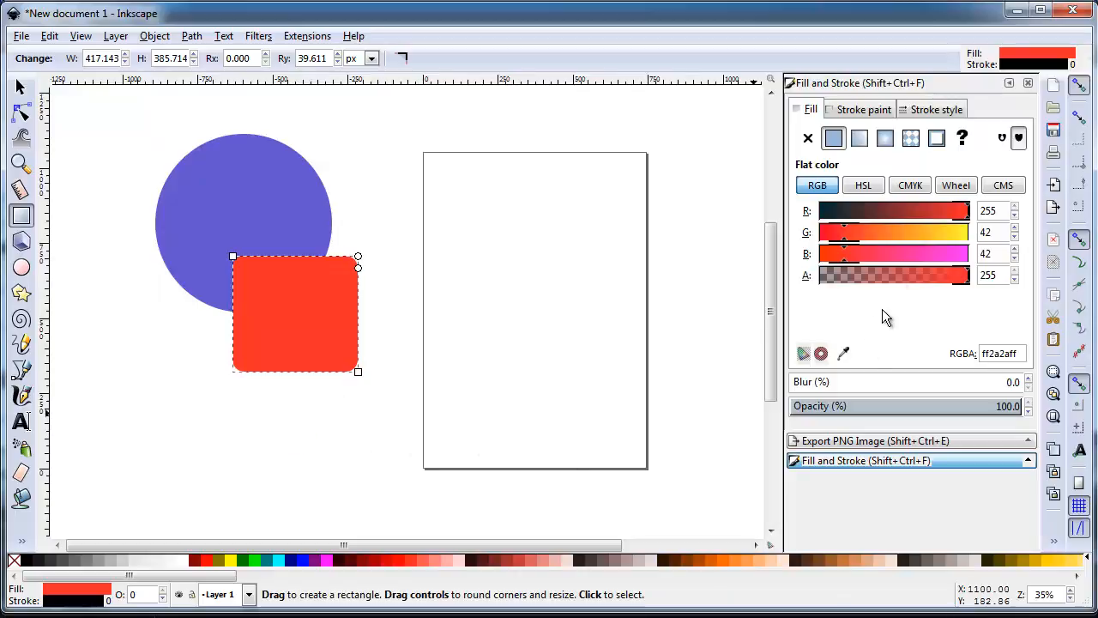
{"action": "left_click_drag", "start_coordinate": [936, 233], "coordinate": [957, 234]}
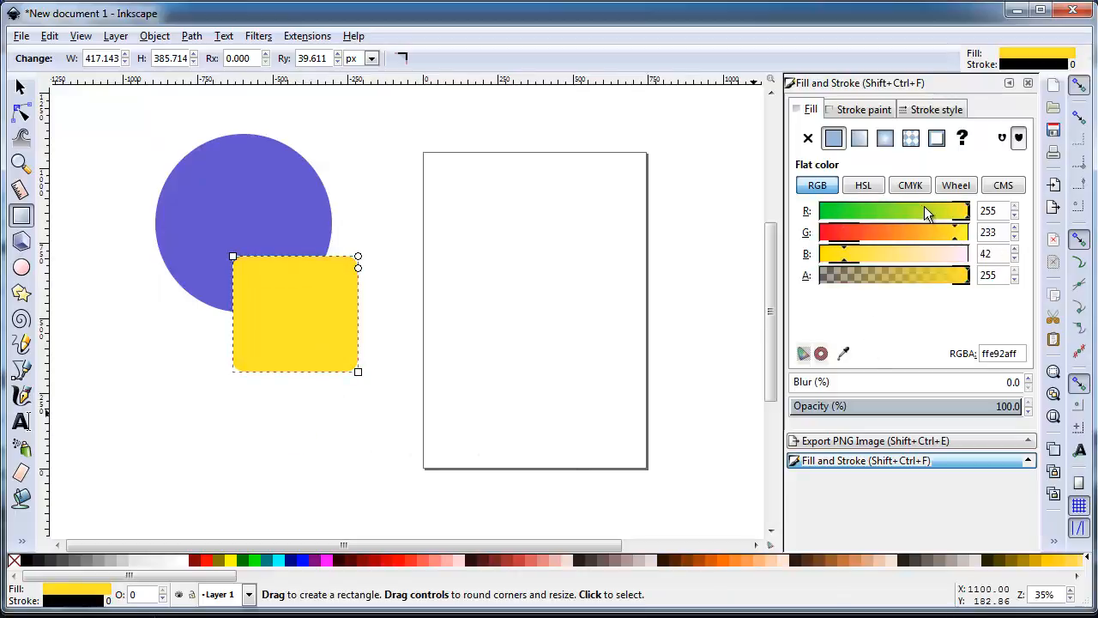
{"action": "left_click", "coordinate": [923, 211]}
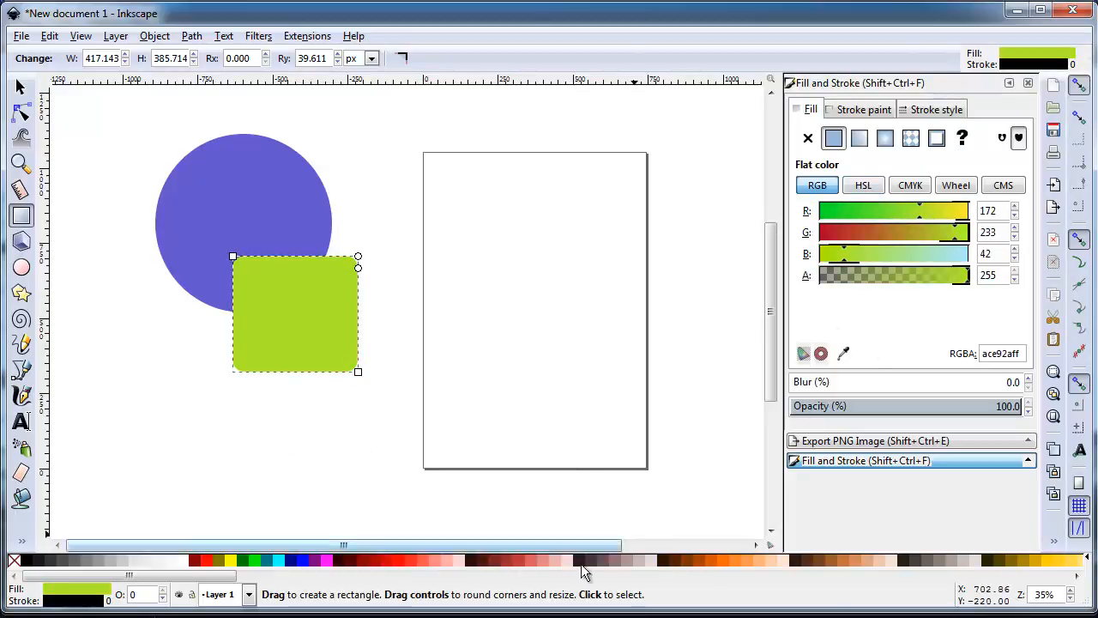
- Draw a straight line below the circle and rectangle with the Bezier tool and increase its stroke width
{"action": "left_click", "coordinate": [22, 369]}
{"action": "left_click", "coordinate": [115, 443]}
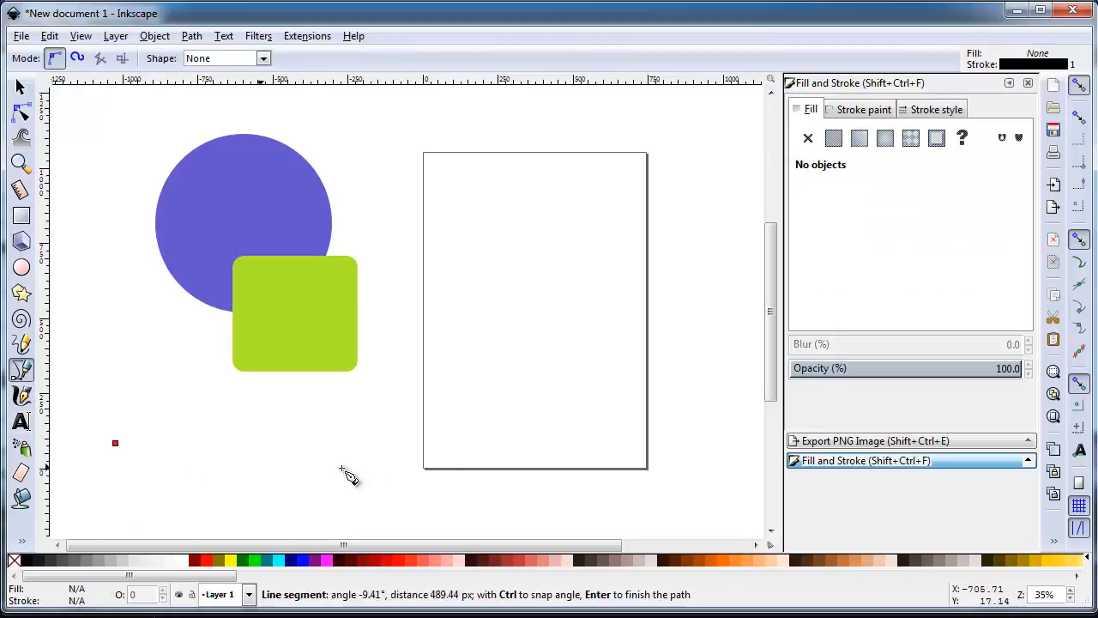
{"action": "left_click", "coordinate": [477, 409]}
{"action": "left_click", "coordinate": [934, 109]}
{"action": "left_click_drag", "start_coordinate": [925, 131], "coordinate": [925, 131]}
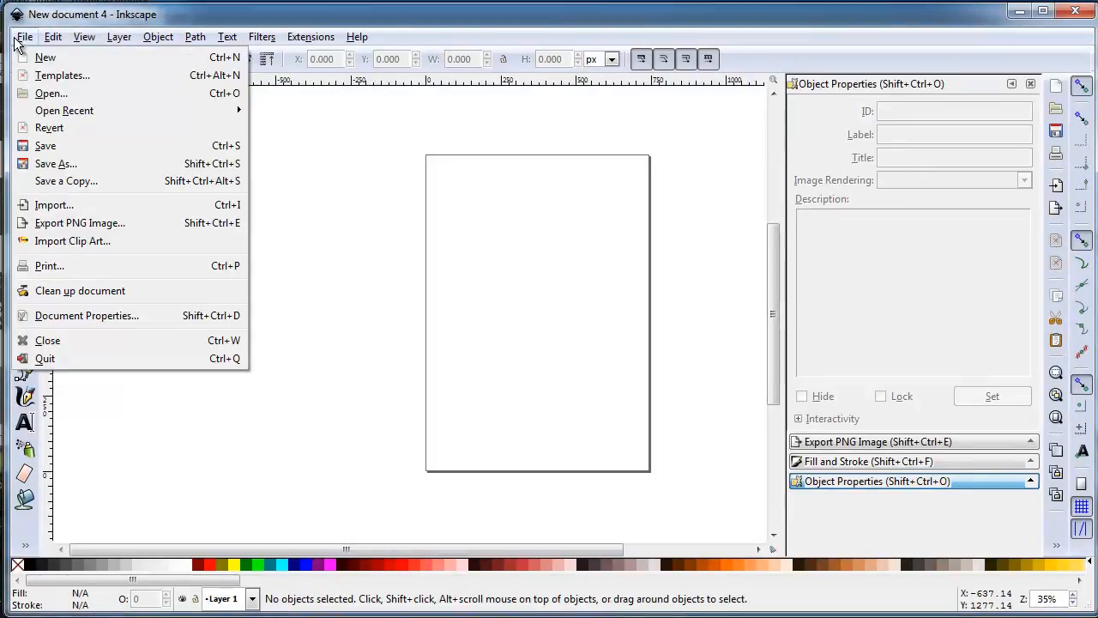
- Create a new document from the Desktop 1024x768 template
{"action": "left_click", "coordinate": [52, 75]}
{"action": "left_click_drag", "start_coordinate": [100, 129], "coordinate": [382, 127]}
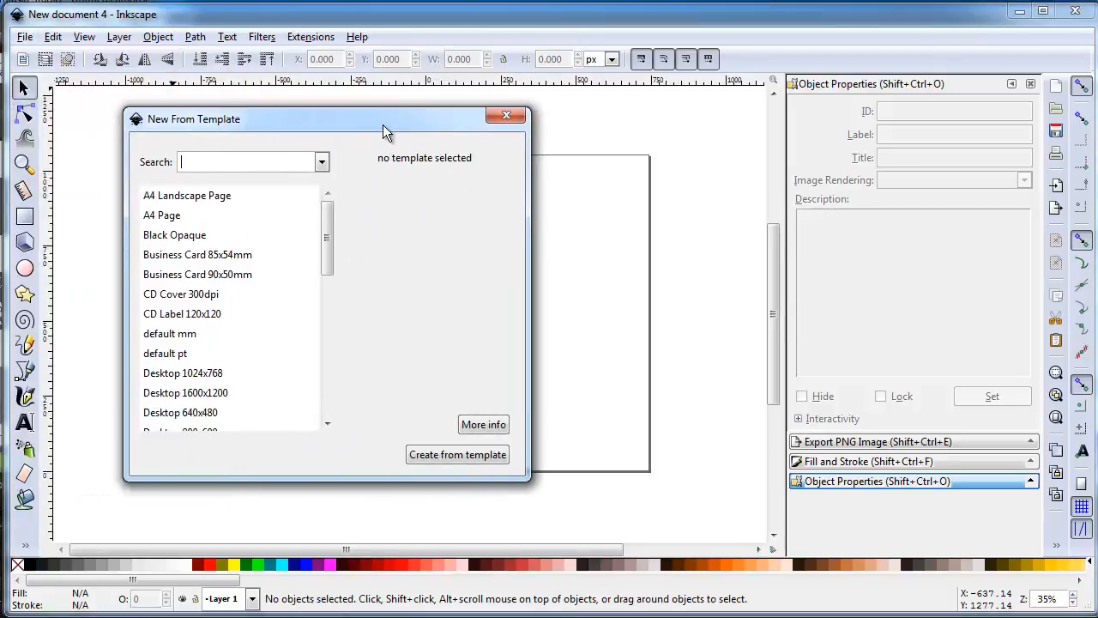
{"action": "left_click_drag", "start_coordinate": [327, 236], "coordinate": [327, 268]}
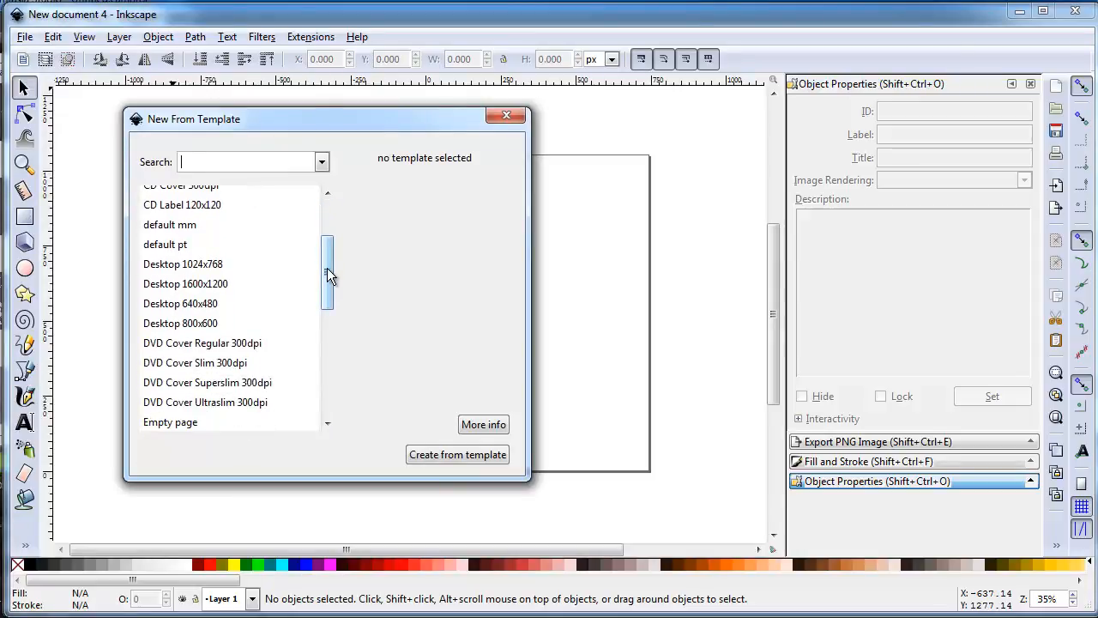
{"action": "left_click", "coordinate": [309, 264]}
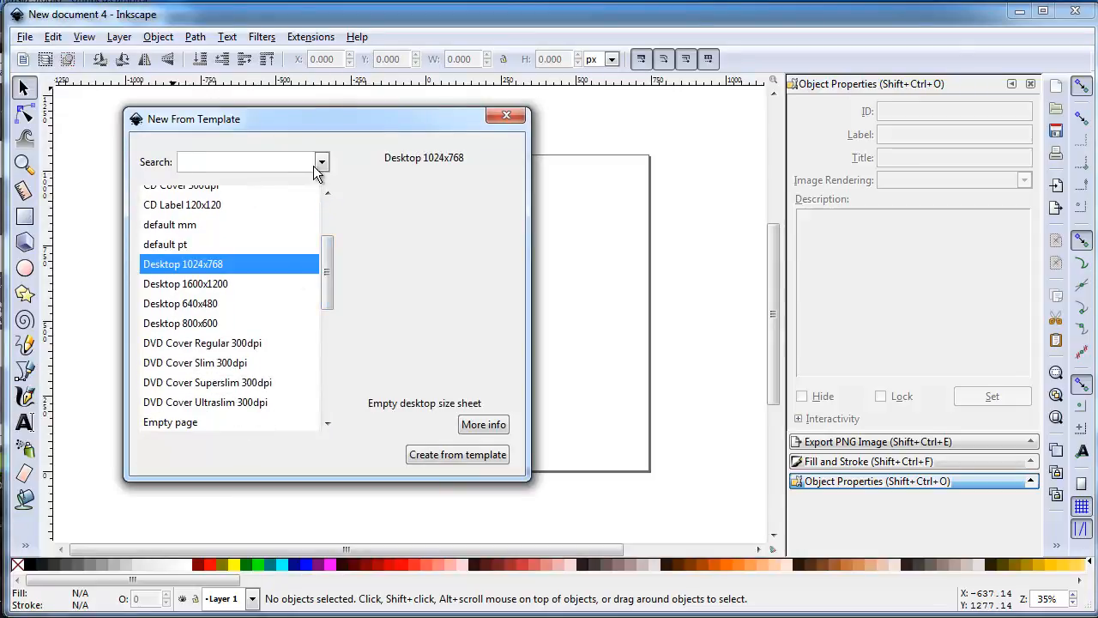
{"action": "left_click", "coordinate": [457, 459]}
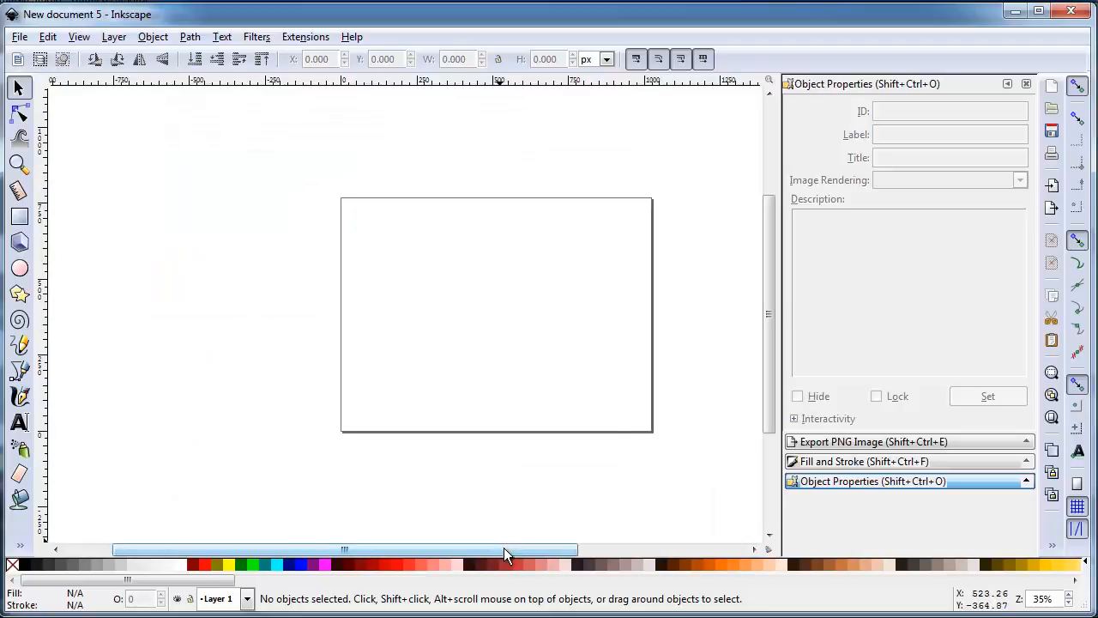
{"action": "left_click_drag", "start_coordinate": [503, 548], "coordinate": [559, 554]}
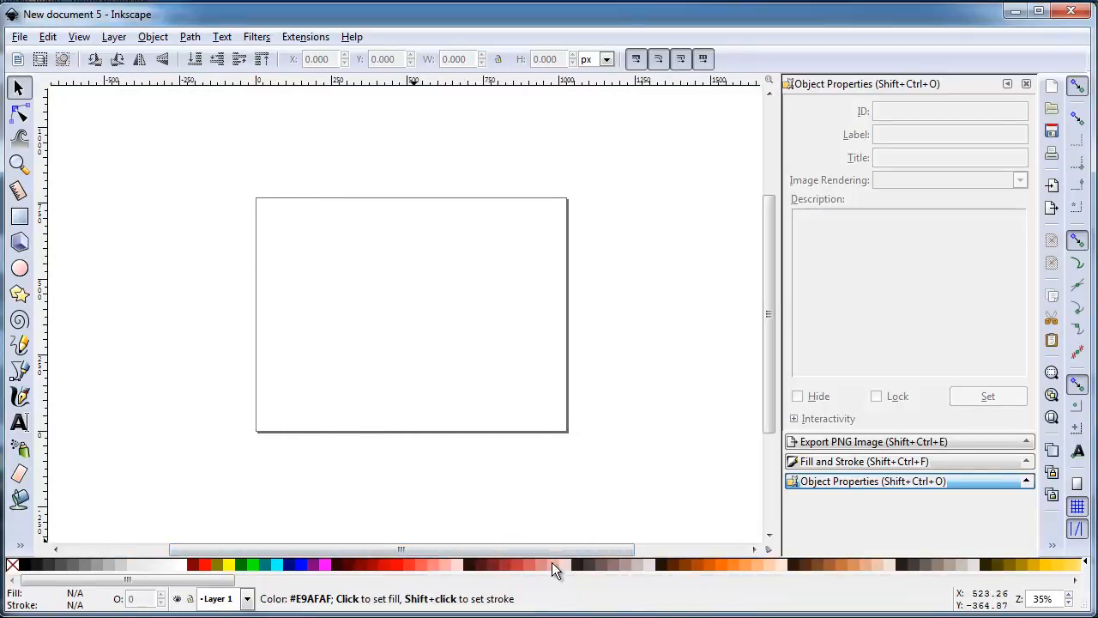
{"action": "key", "text": "equal"}
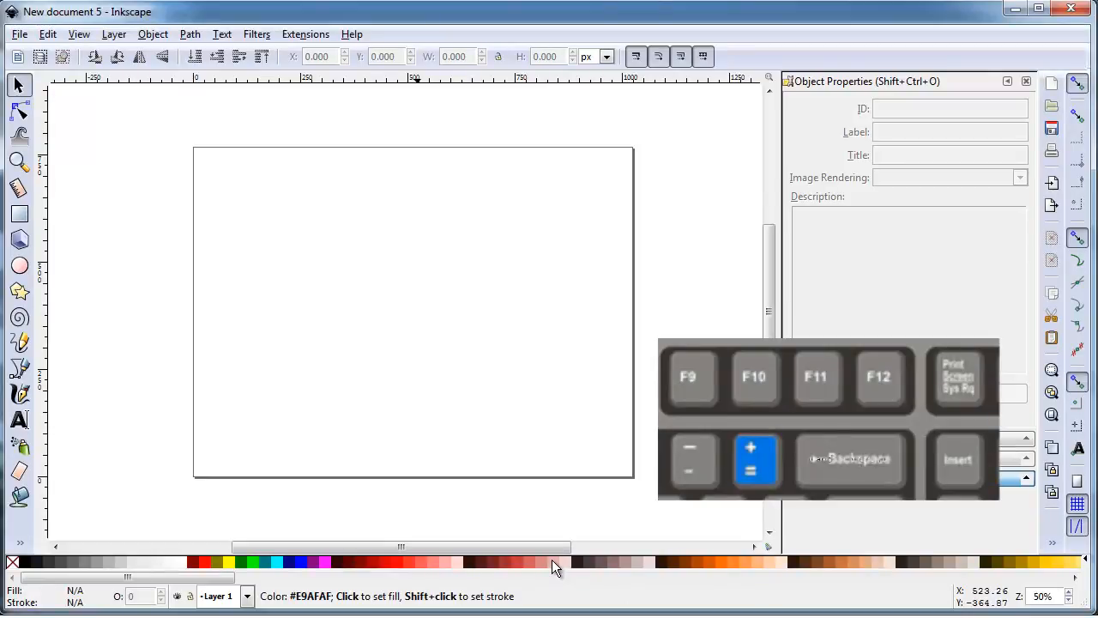
{"action": "key", "text": "minus"}
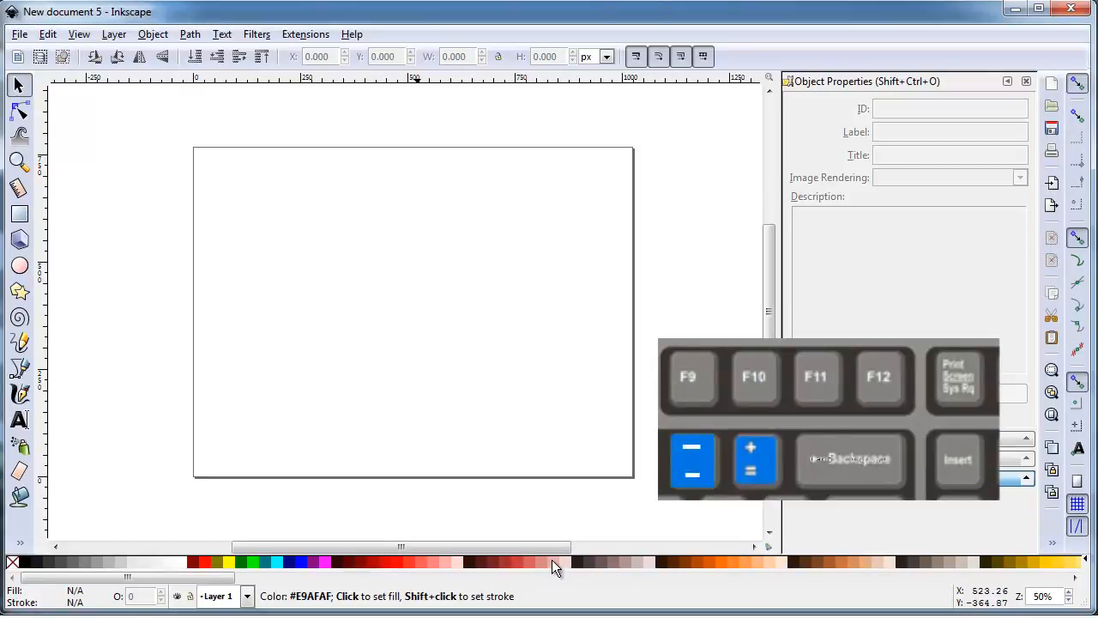
{"action": "key", "text": "equal"}
{"action": "key", "text": "minus"}
{"action": "key", "text": "minus"}
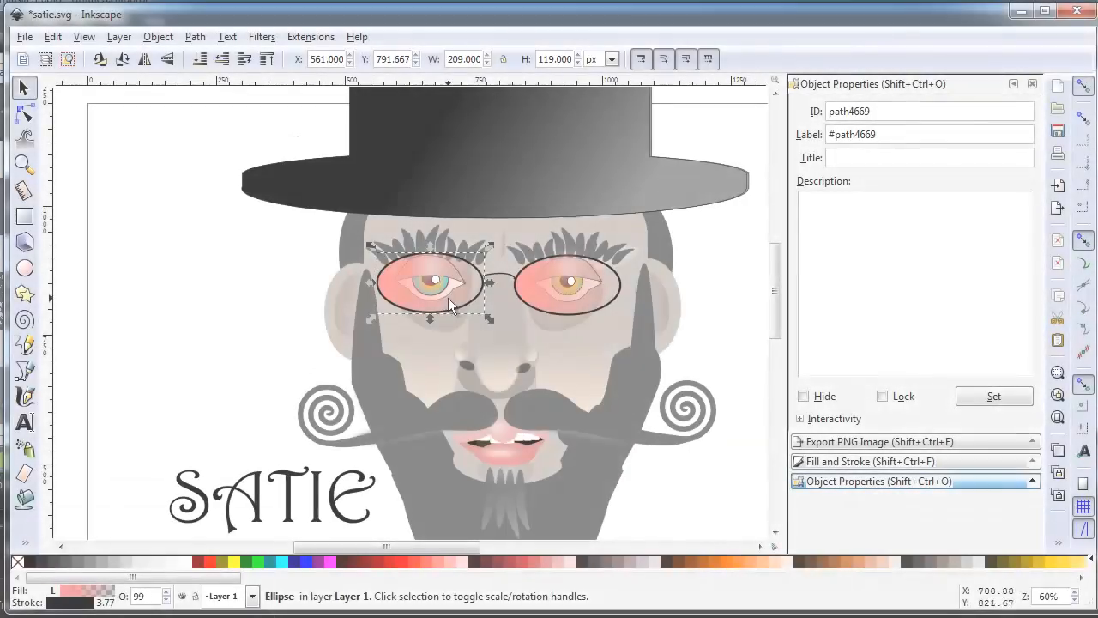
- Nudge the glasses lens over the portrait's left-hand eye and move the black hat
{"action": "mouse_move", "coordinate": [448, 297]}
{"action": "left_mouse_down"}
{"action": "mouse_move", "coordinate": [289, 323]}
{"action": "mouse_move", "coordinate": [396, 318]}
{"action": "mouse_move", "coordinate": [445, 301]}
{"action": "left_mouse_up"}
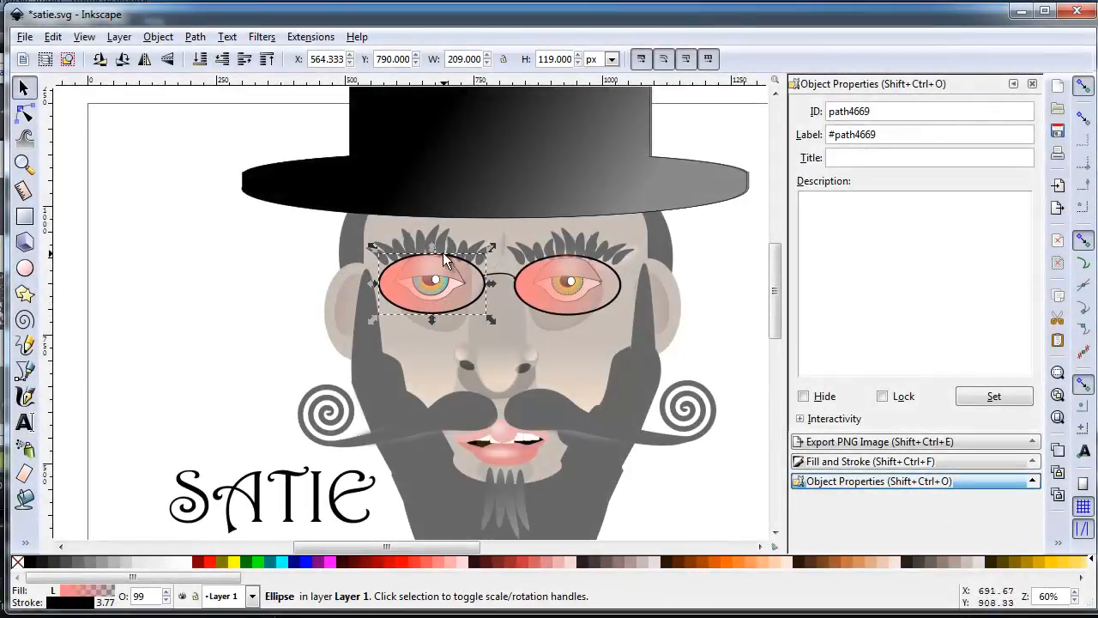
{"action": "left_click", "coordinate": [442, 254]}
{"action": "mouse_move", "coordinate": [446, 237]}
{"action": "left_mouse_down"}
{"action": "mouse_move", "coordinate": [435, 171]}
{"action": "mouse_move", "coordinate": [446, 230]}
{"action": "left_mouse_up"}
{"action": "left_click", "coordinate": [506, 163]}
{"action": "left_click_drag", "start_coordinate": [506, 163], "coordinate": [283, 404]}
{"action": "left_click_drag", "start_coordinate": [283, 199], "coordinate": [529, 135]}
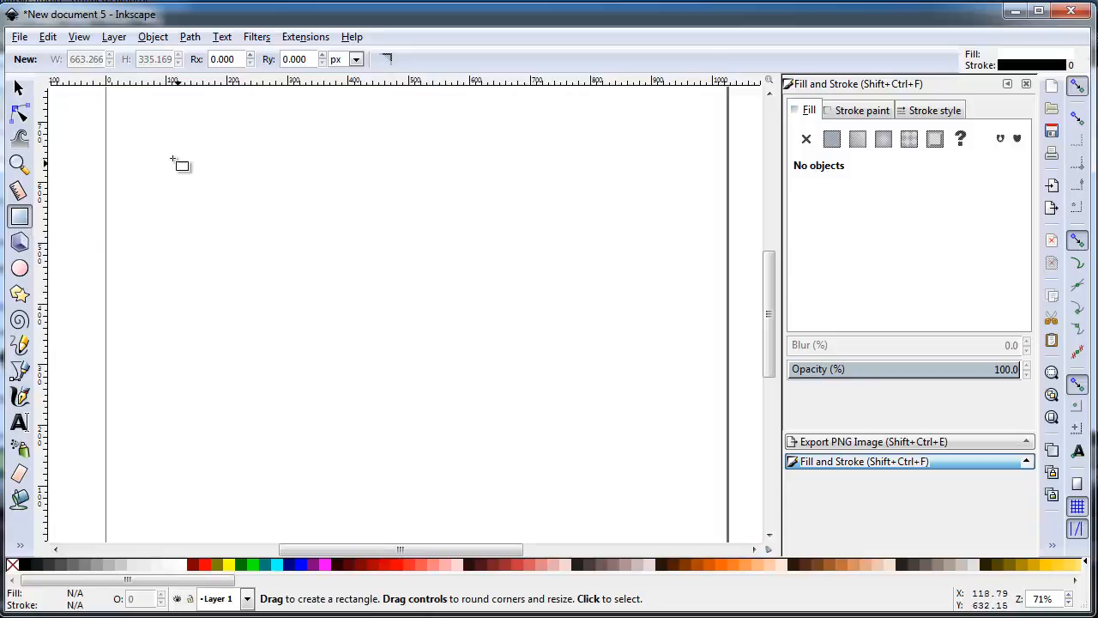
- Draw a white rectangle about 709 × 379 px on the page and open its Fill and Stroke settings
{"action": "mouse_move", "coordinate": [170, 157]}
{"action": "left_mouse_down"}
{"action": "mouse_move", "coordinate": [216, 368]}
{"action": "mouse_move", "coordinate": [600, 386]}
{"action": "left_mouse_up"}
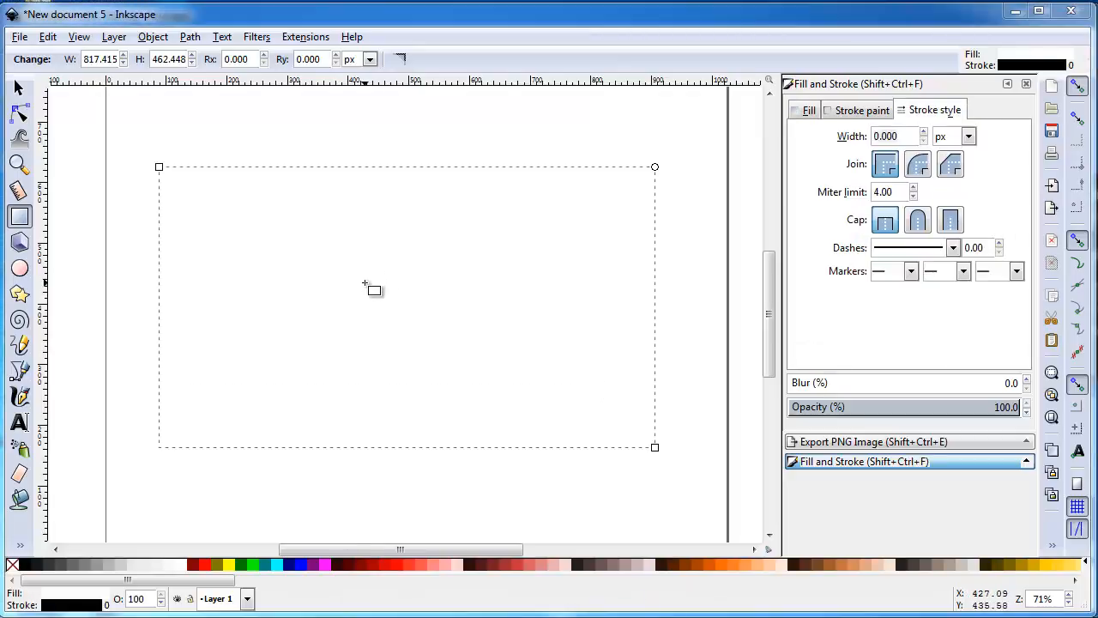
{"action": "left_click", "coordinate": [19, 89]}
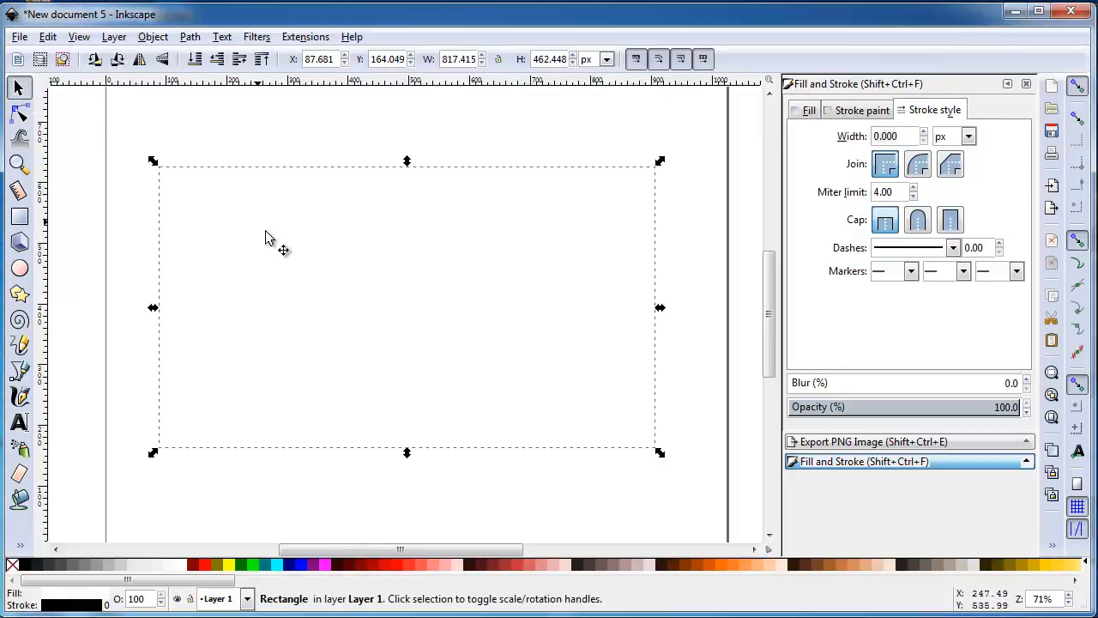
{"action": "right_click", "coordinate": [267, 237]}
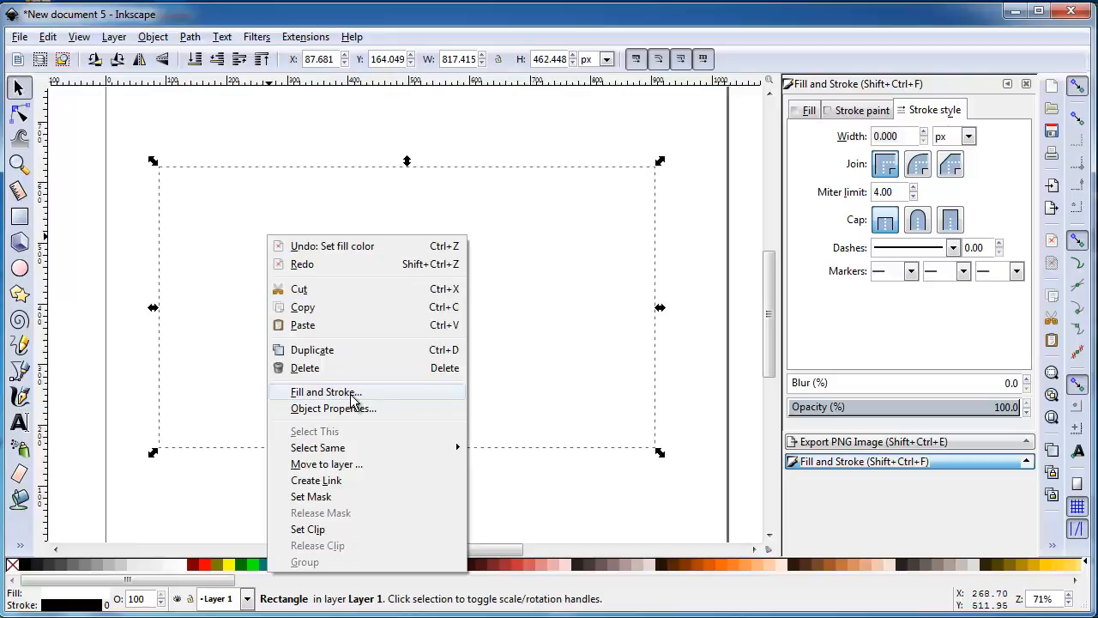
{"action": "left_click", "coordinate": [326, 393]}
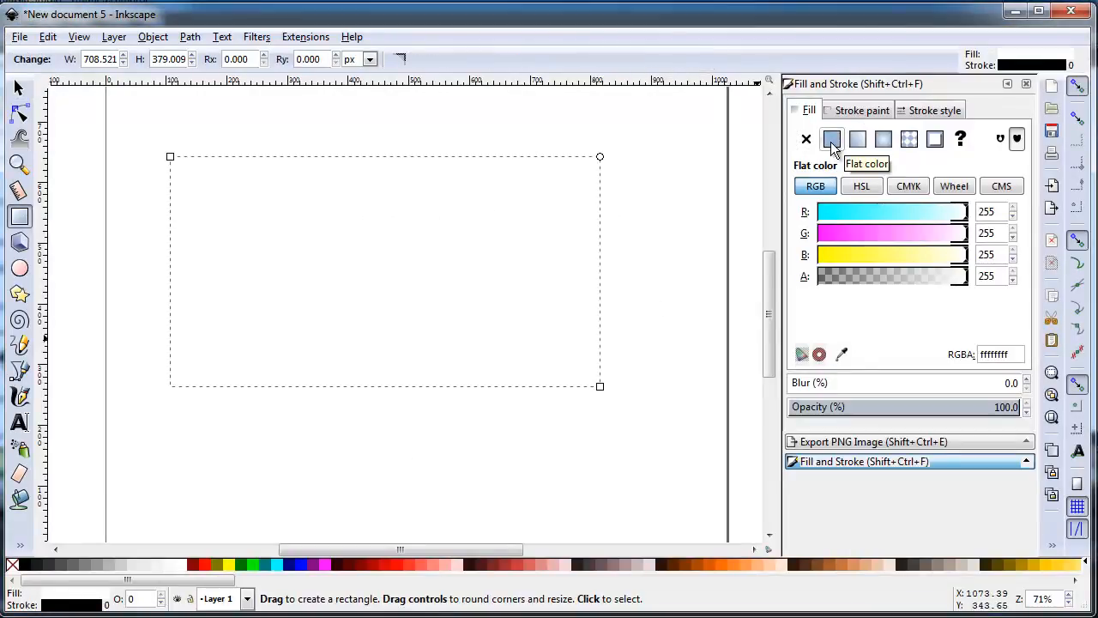
- Give the rectangle a flat light purple fill (ae93ffff) and convert that fill to a linear gradient
{"action": "left_click", "coordinate": [831, 141]}
{"action": "left_click", "coordinate": [867, 211]}
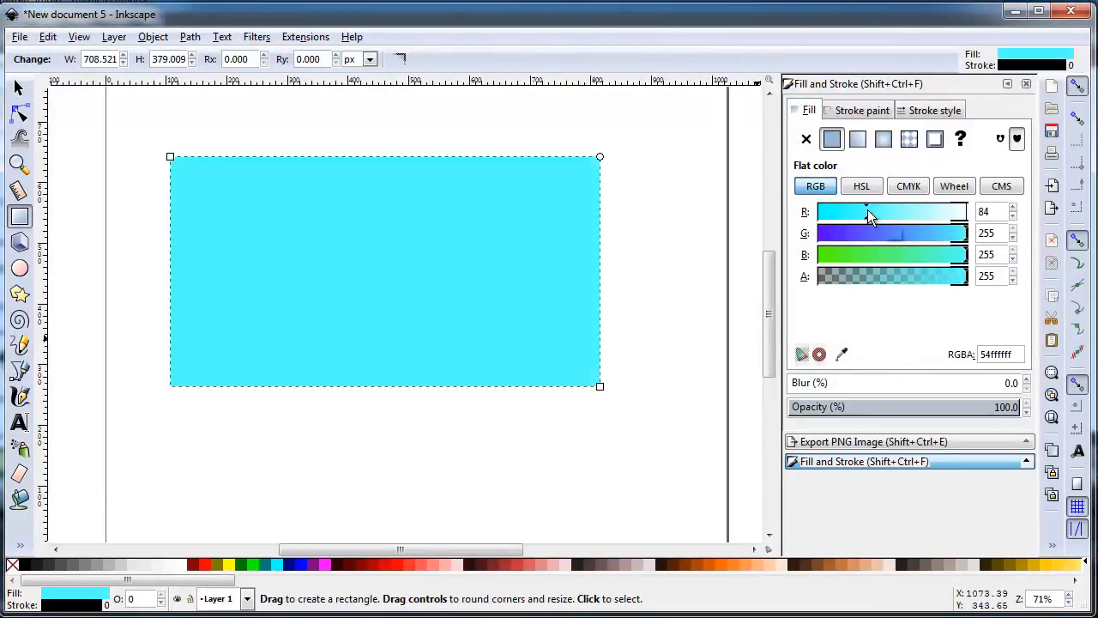
{"action": "left_click", "coordinate": [920, 213]}
{"action": "left_click", "coordinate": [904, 235]}
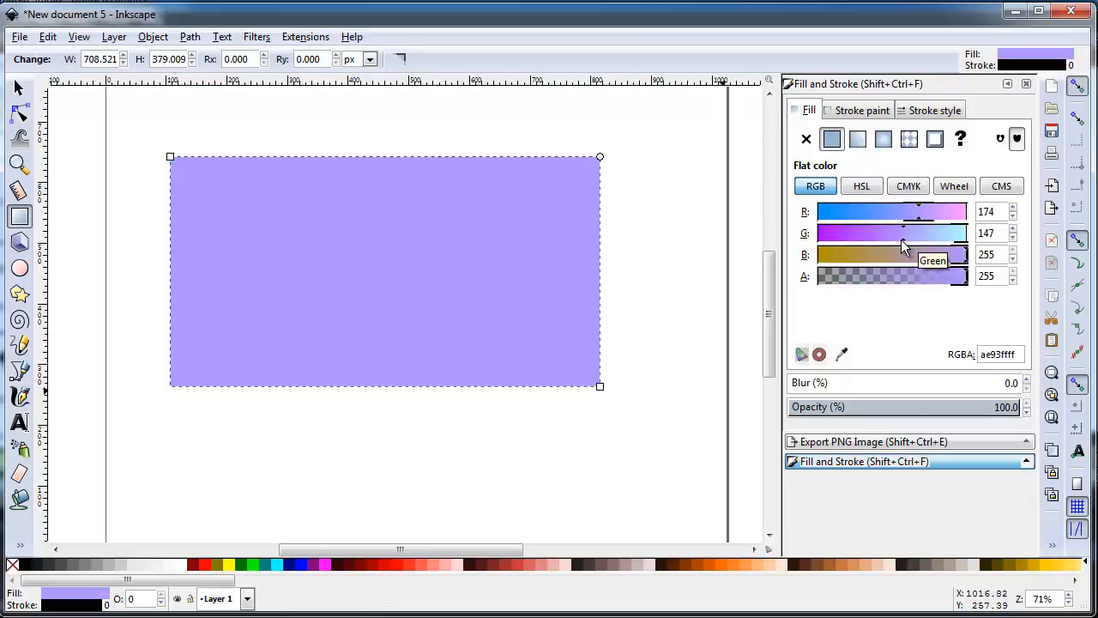
{"action": "left_click", "coordinate": [858, 139]}
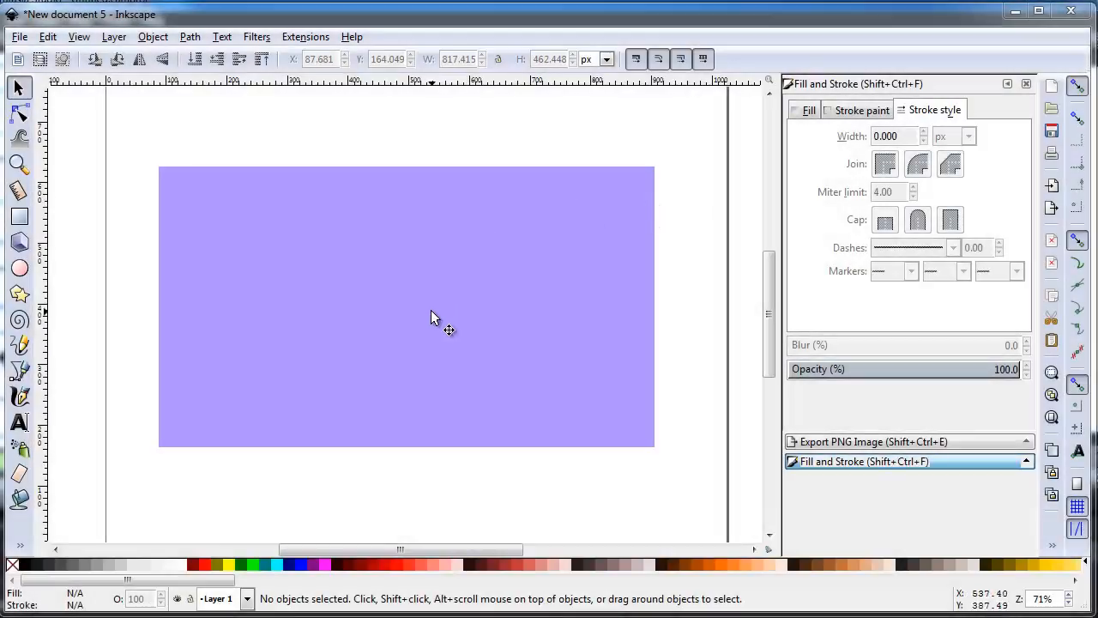
- Set the purple rectangle's opacity to 72% and raise its blur to 20%
{"action": "left_click", "coordinate": [438, 318]}
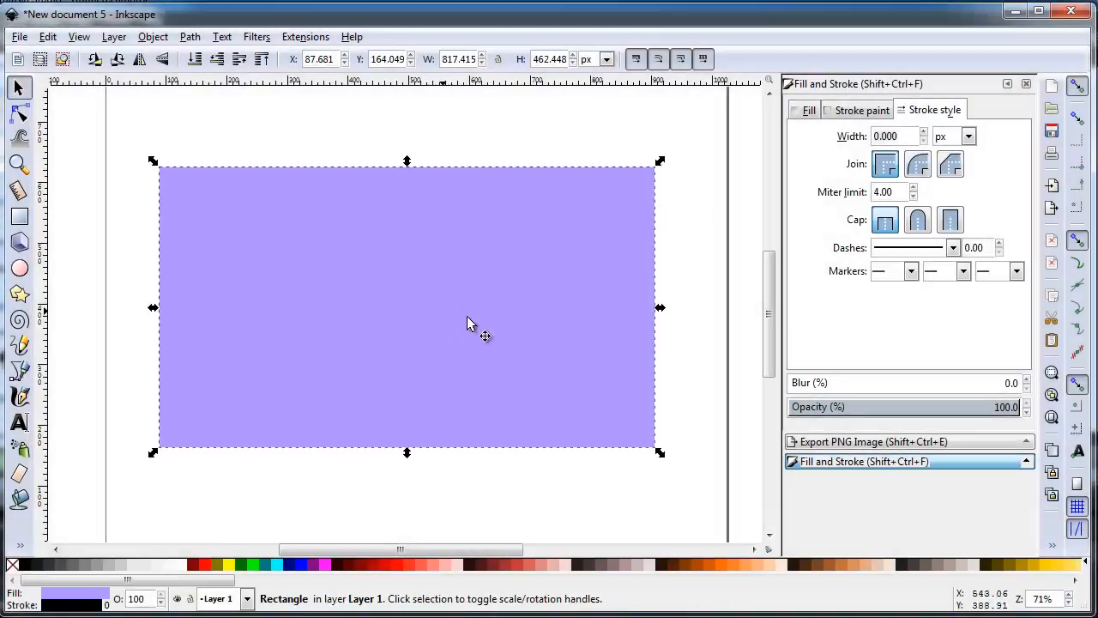
{"action": "double_click", "coordinate": [1027, 411]}
{"action": "left_click", "coordinate": [1027, 411]}
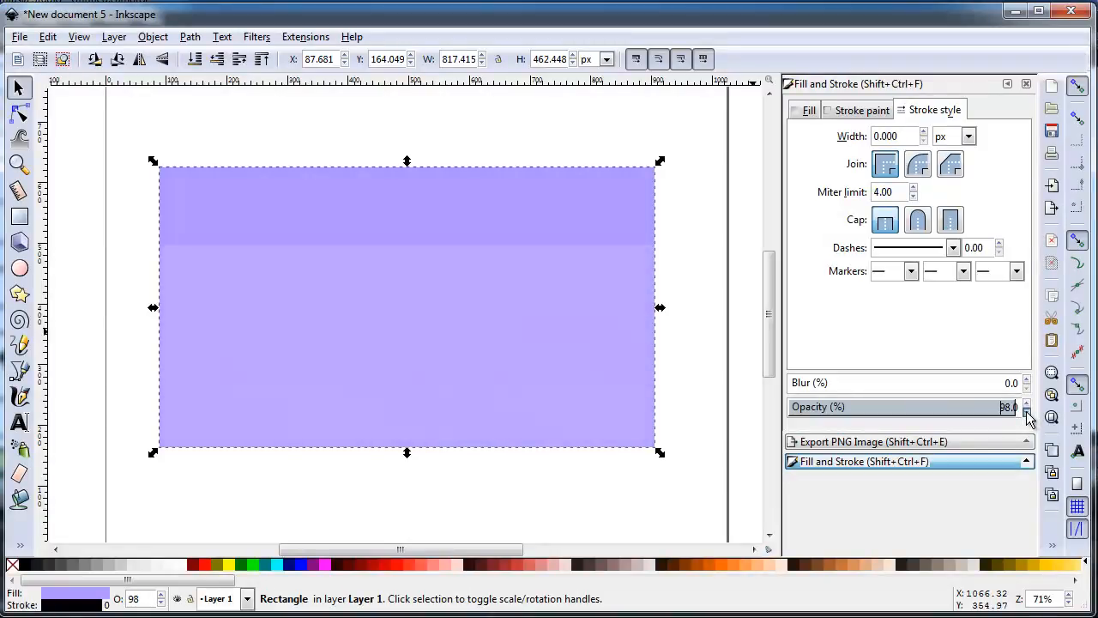
{"action": "left_click", "coordinate": [1026, 412]}
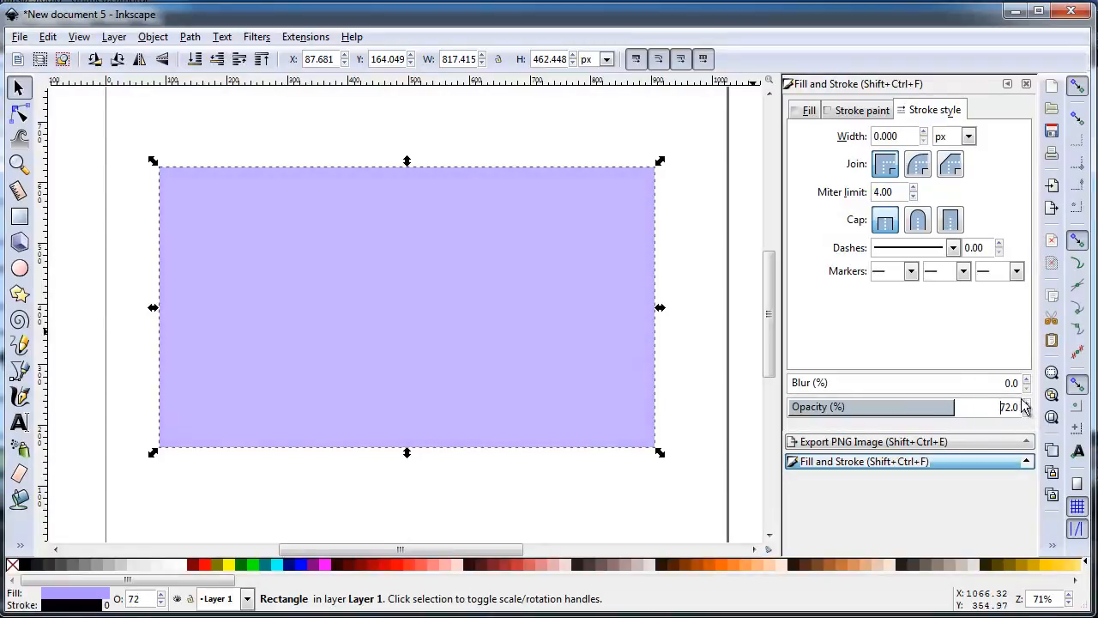
{"action": "left_click", "coordinate": [1026, 380]}
{"action": "left_click", "coordinate": [1026, 381]}
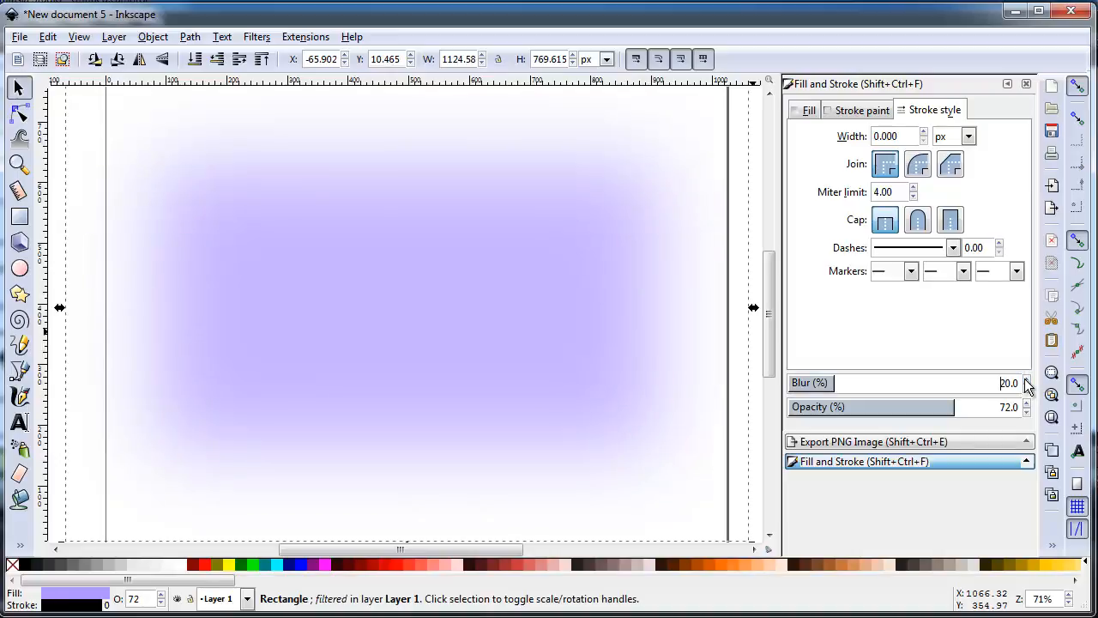
{"action": "left_click", "coordinate": [1026, 380]}
{"action": "left_click", "coordinate": [1027, 380]}
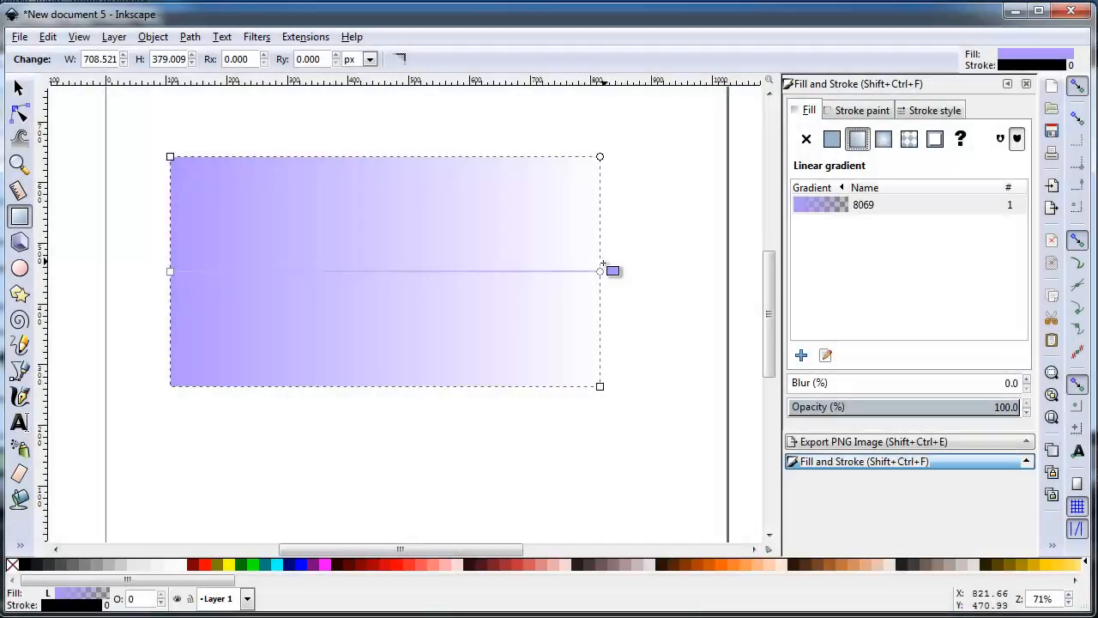
- Reverse and tilt the rectangle's linear gradient so solid purple lies on the right and fades toward the lower-left corner
{"action": "left_click_drag", "start_coordinate": [604, 266], "coordinate": [216, 379]}
{"action": "mouse_move", "coordinate": [174, 272]}
{"action": "left_mouse_down"}
{"action": "mouse_move", "coordinate": [335, 213]}
{"action": "mouse_move", "coordinate": [404, 212]}
{"action": "mouse_move", "coordinate": [407, 235]}
{"action": "mouse_move", "coordinate": [456, 286]}
{"action": "mouse_move", "coordinate": [511, 284]}
{"action": "left_mouse_up"}
{"action": "left_click", "coordinate": [603, 495]}
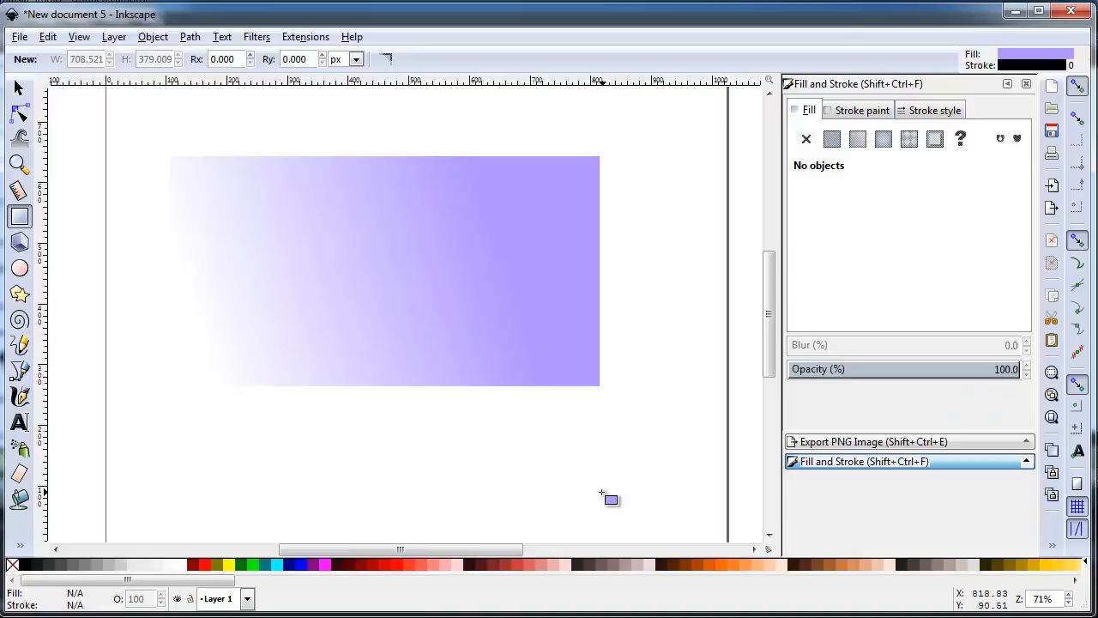
- Change the gradient rectangle's fill to a radial gradient
{"action": "left_click", "coordinate": [19, 88]}
{"action": "left_click", "coordinate": [393, 271]}
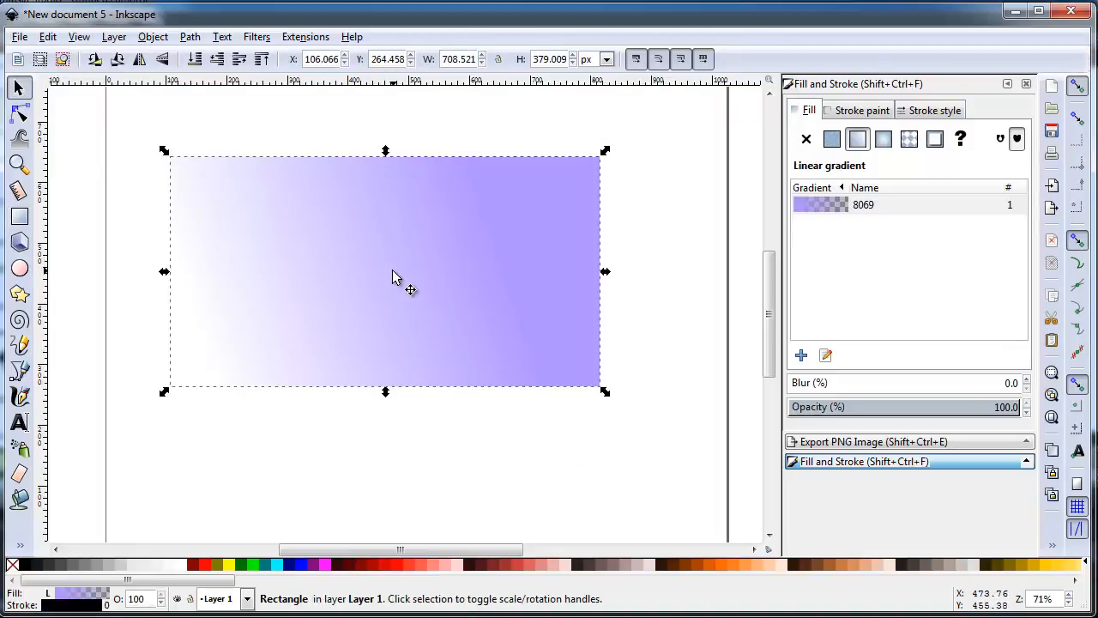
{"action": "left_click", "coordinate": [883, 139]}
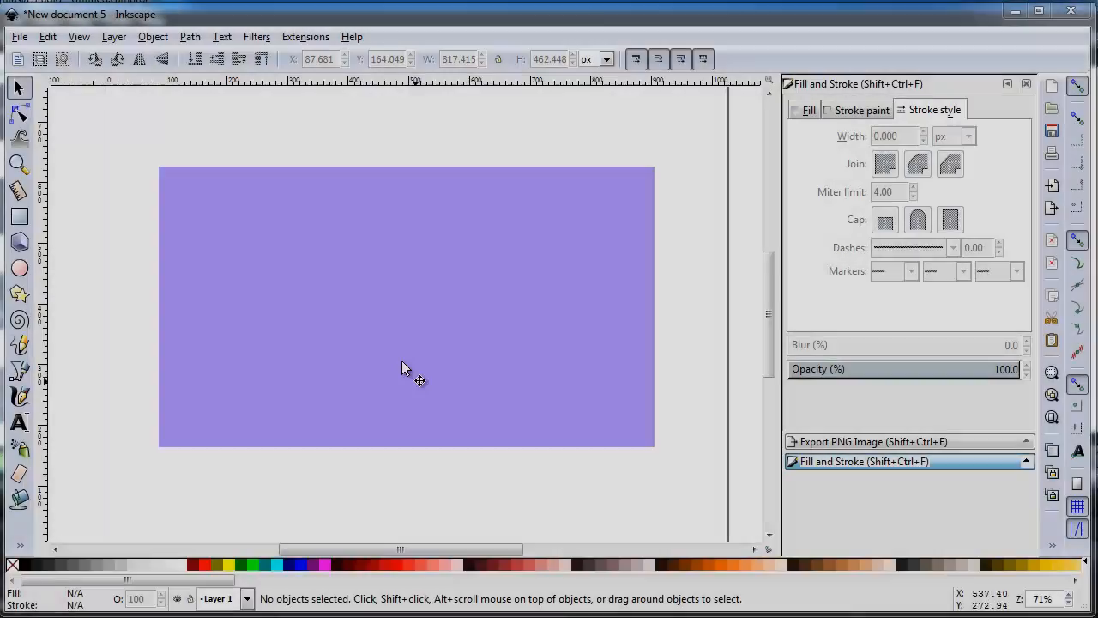
- Shrink the flat purple rectangle from its upper-right corner to about 563 × 281 px and show its rotation handles
{"action": "left_click", "coordinate": [386, 343]}
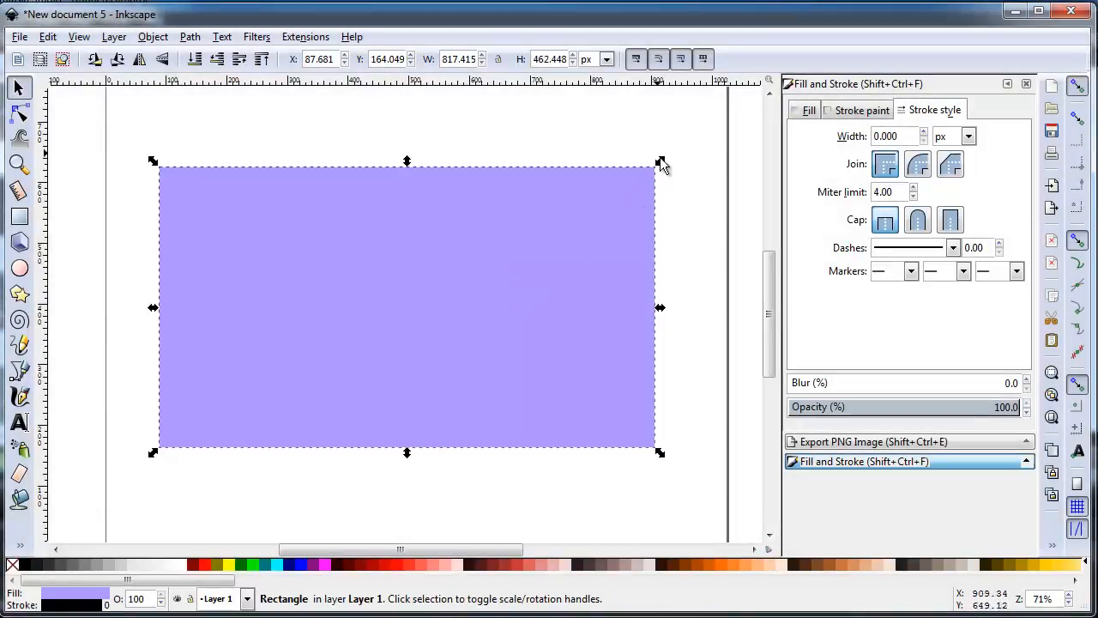
{"action": "left_click_drag", "start_coordinate": [660, 164], "coordinate": [507, 273]}
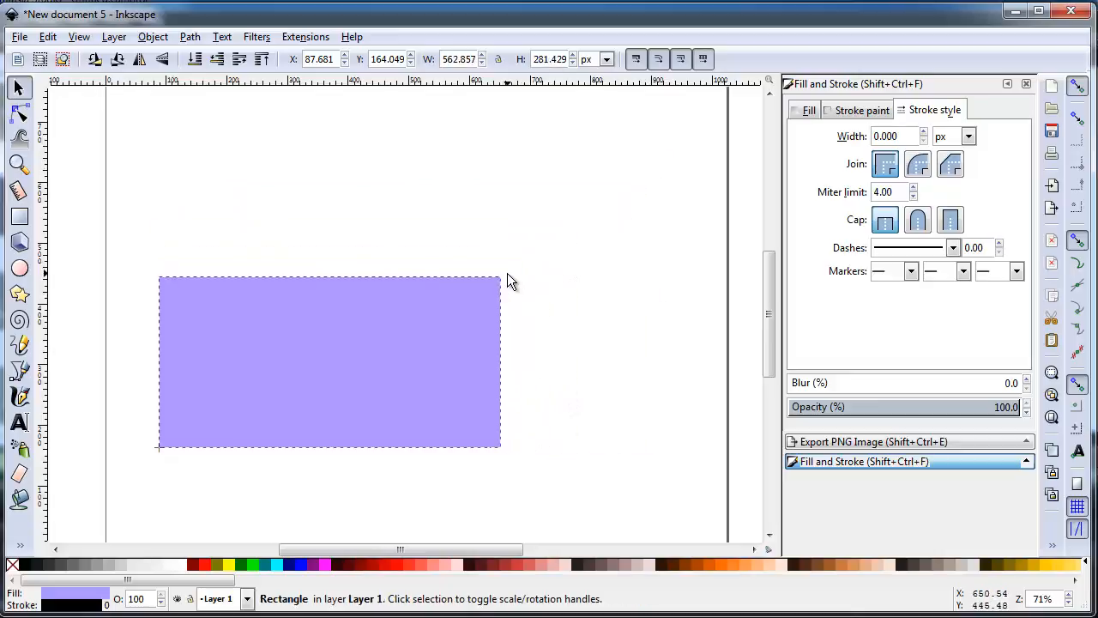
{"action": "left_click", "coordinate": [454, 349]}
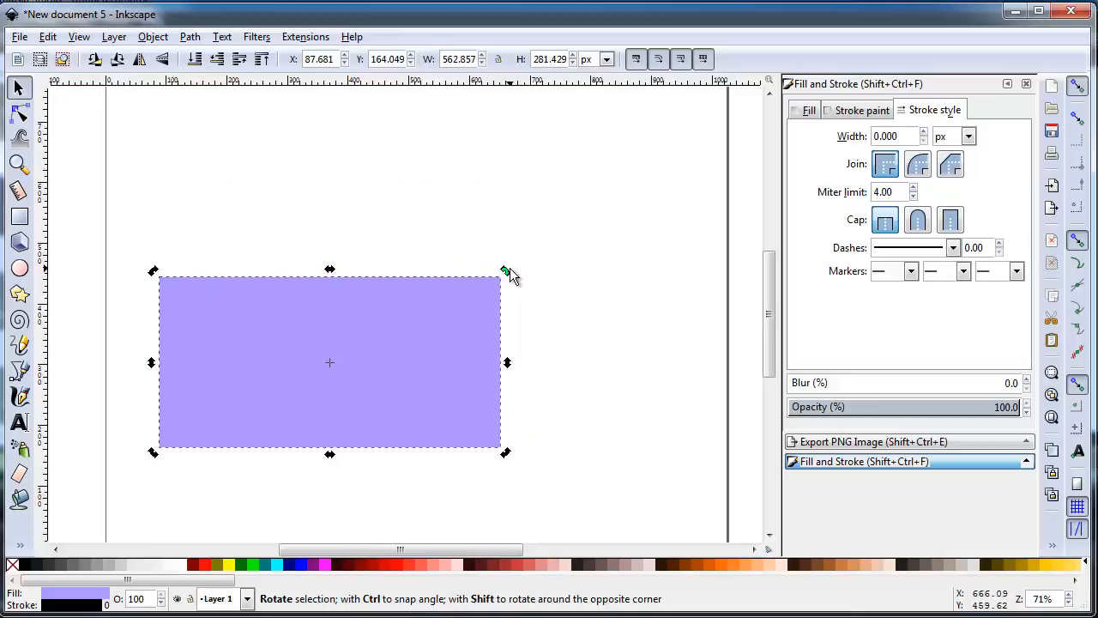
- Rotate the purple rectangle clockwise by about 30° and set its stroke width to 4.5 px
{"action": "left_click_drag", "start_coordinate": [508, 270], "coordinate": [506, 373]}
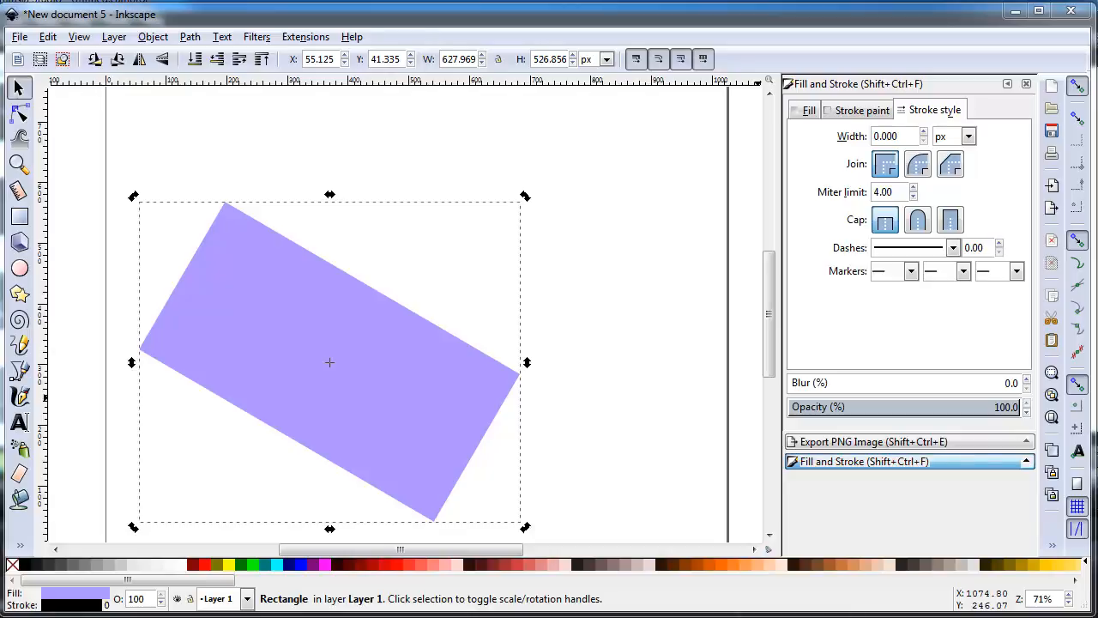
{"action": "left_click", "coordinate": [924, 133]}
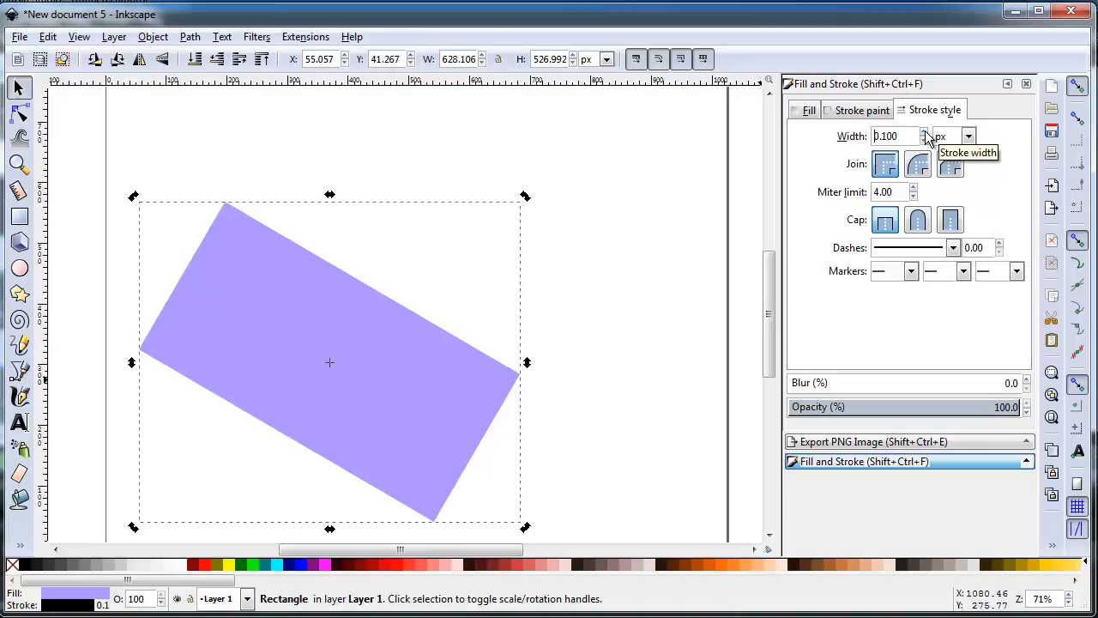
{"action": "left_click", "coordinate": [924, 133]}
{"action": "left_click", "coordinate": [924, 133]}
{"action": "left_click", "coordinate": [924, 133]}
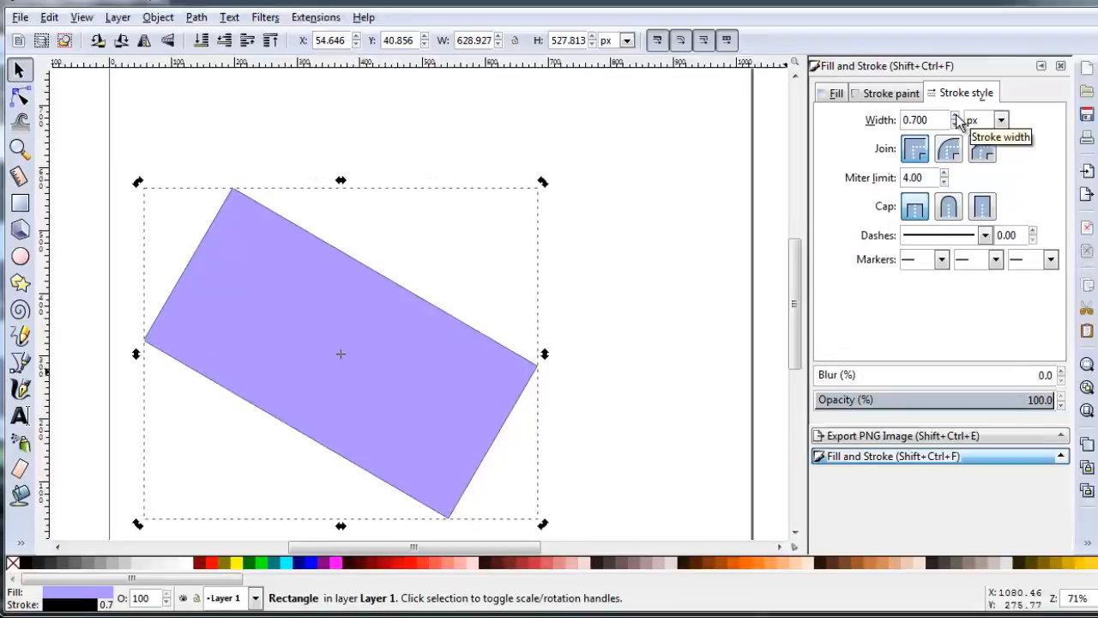
{"action": "left_click", "coordinate": [957, 116]}
{"action": "left_click", "coordinate": [957, 116]}
{"action": "left_click", "coordinate": [956, 116]}
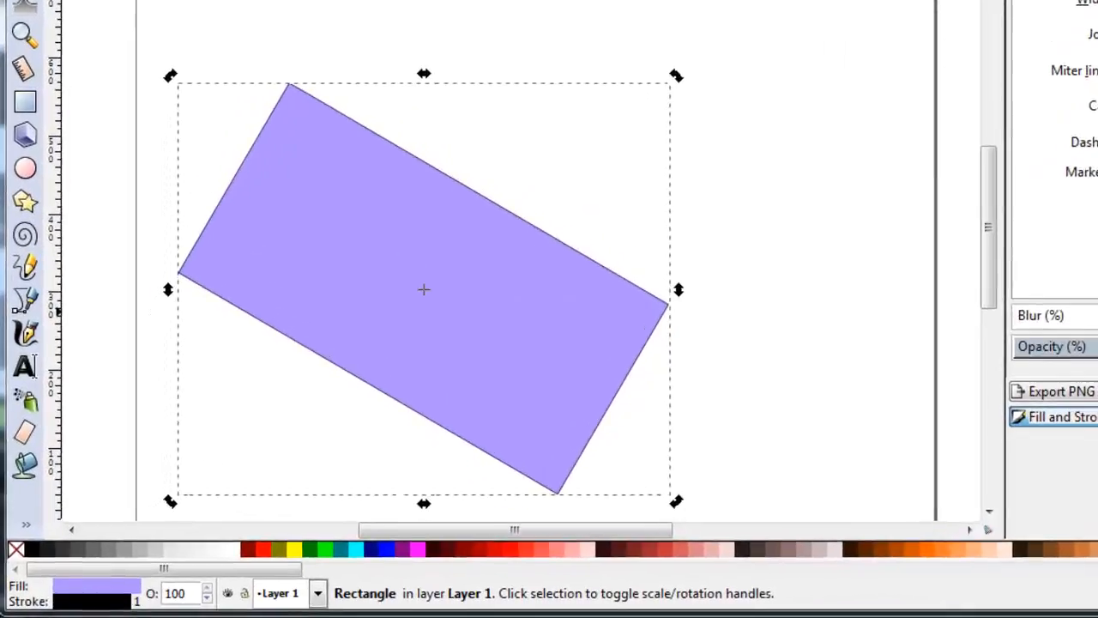
{"action": "left_click", "coordinate": [956, 115]}
{"action": "left_click", "coordinate": [957, 116]}
{"action": "left_click", "coordinate": [957, 116]}
{"action": "left_click", "coordinate": [956, 116]}
{"action": "left_click", "coordinate": [1097, 0]}
{"action": "left_click", "coordinate": [1097, 0]}
{"action": "left_click", "coordinate": [1097, 0]}
{"action": "left_click", "coordinate": [1097, 0]}
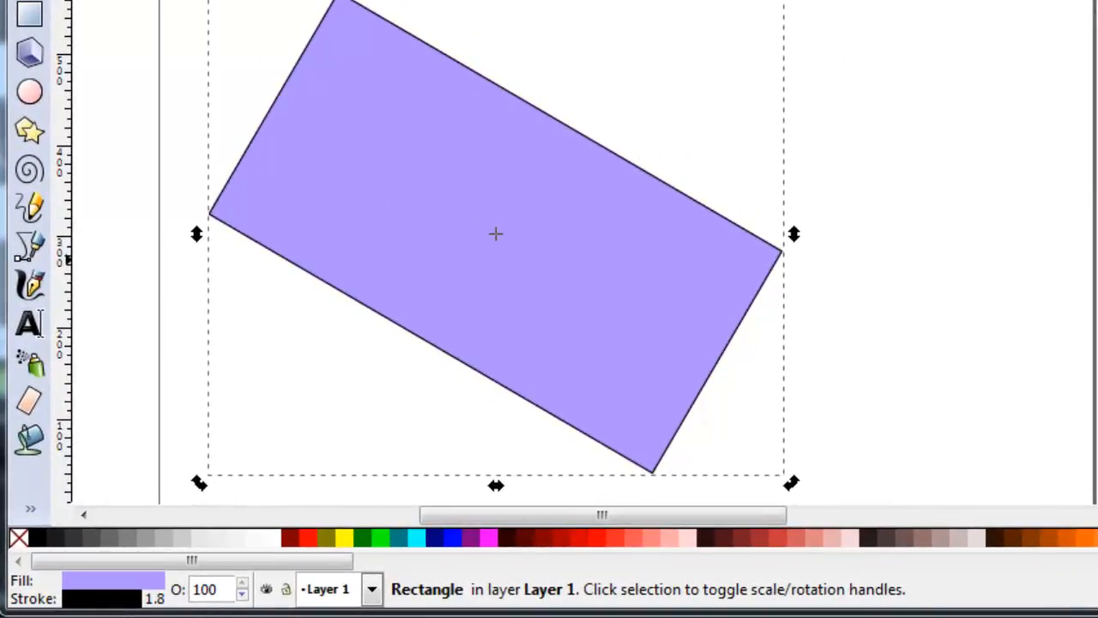
{"action": "left_click", "coordinate": [1097, 0]}
{"action": "left_click", "coordinate": [1097, 0]}
{"action": "left_click", "coordinate": [1097, 0]}
{"action": "left_click", "coordinate": [1097, 0]}
{"action": "left_click", "coordinate": [1097, 0]}
{"action": "left_click", "coordinate": [1097, 0]}
{"action": "left_click", "coordinate": [1097, 0]}
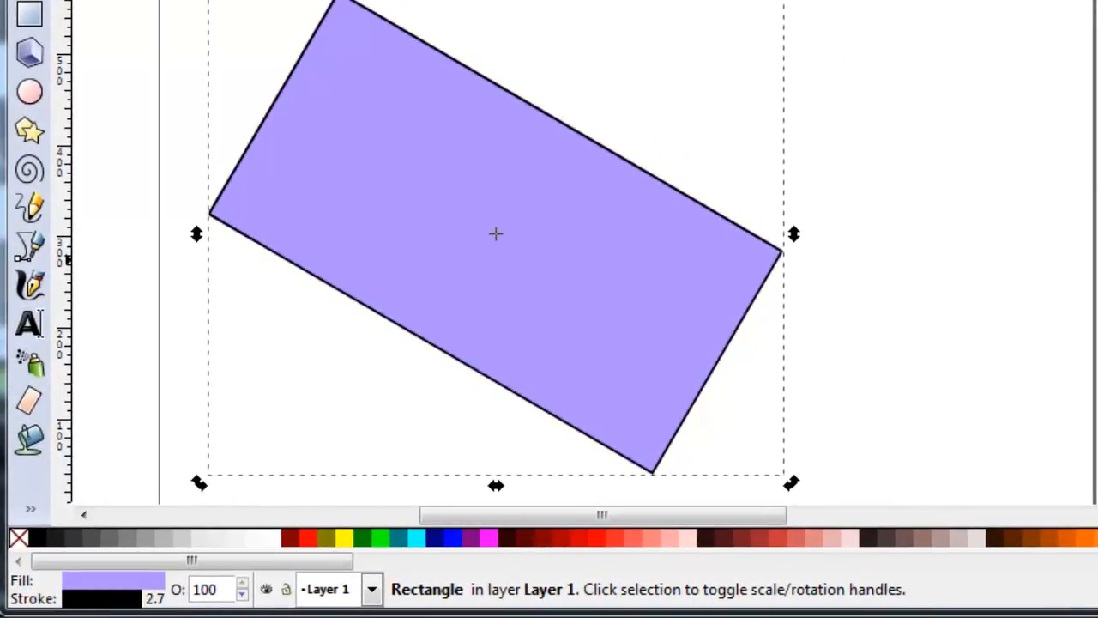
{"action": "left_click", "coordinate": [1097, 0]}
{"action": "left_click", "coordinate": [1048, 58]}
{"action": "left_click", "coordinate": [1047, 58]}
{"action": "left_click", "coordinate": [1048, 58]}
{"action": "left_click", "coordinate": [1048, 58]}
{"action": "left_click", "coordinate": [1047, 57]}
{"action": "left_click", "coordinate": [1047, 58]}
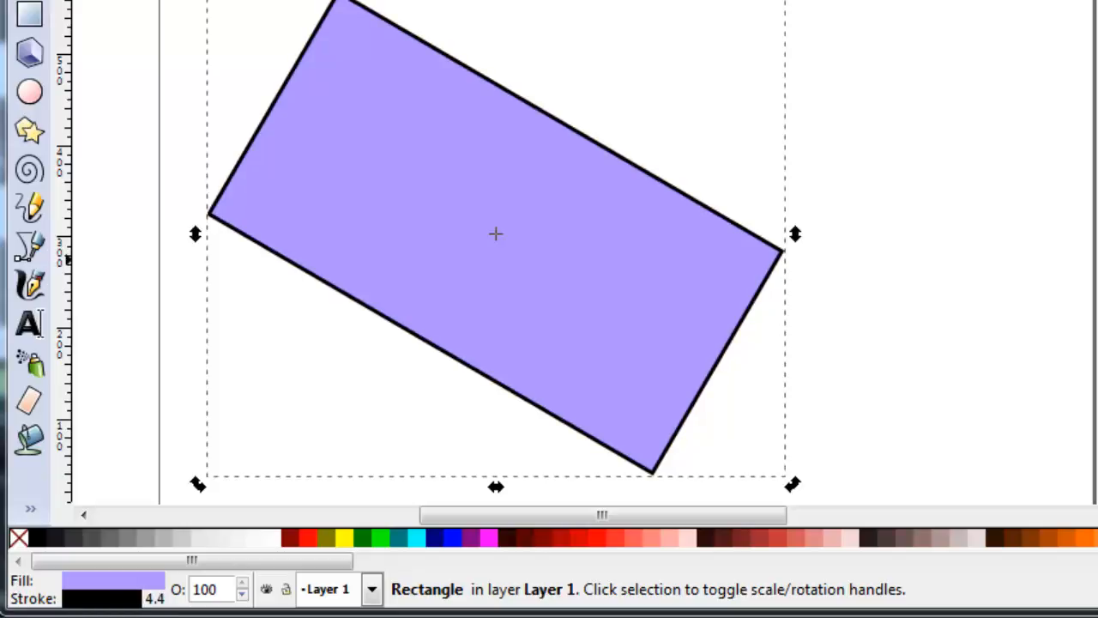
{"action": "left_click", "coordinate": [1048, 57]}
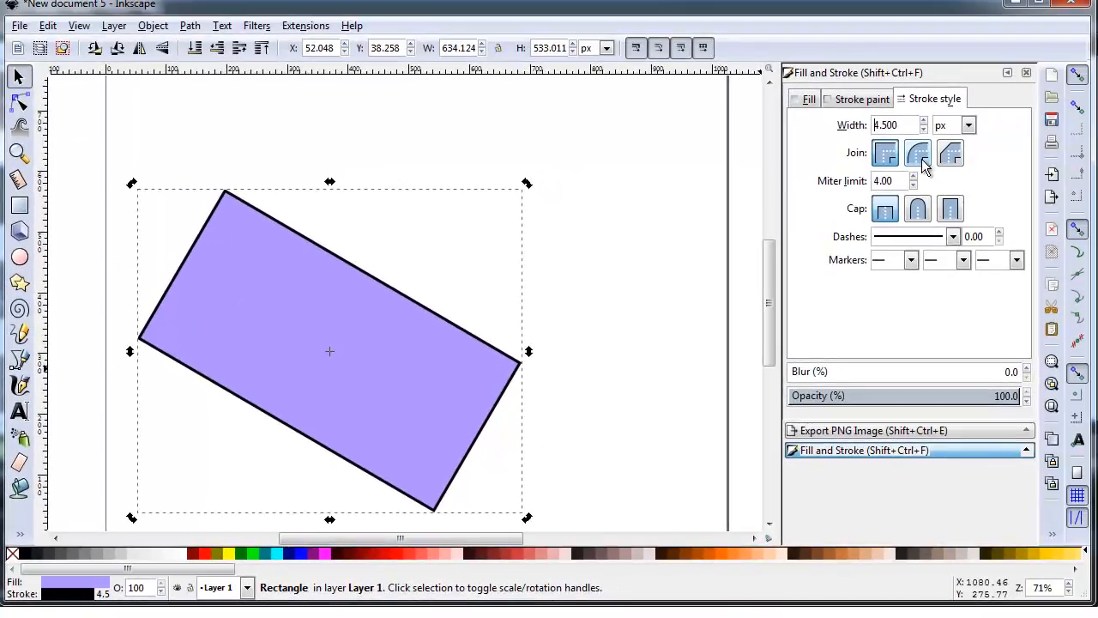
- Give the rectangle's outline round joins and a red stroke colour with a red value of 215
{"action": "left_click", "coordinate": [921, 157]}
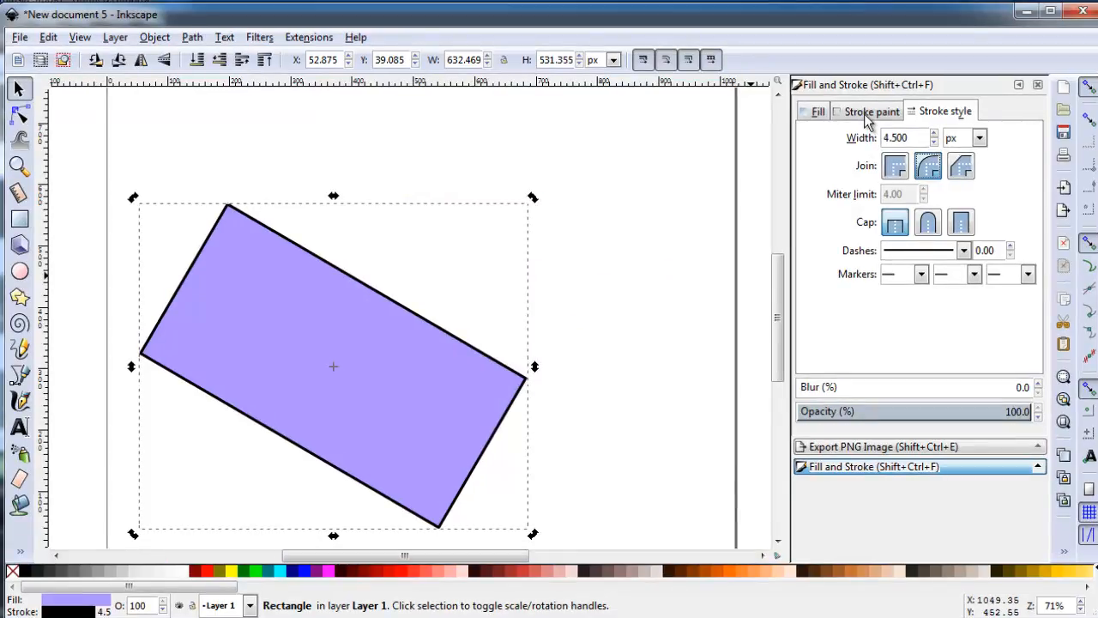
{"action": "left_click", "coordinate": [869, 113]}
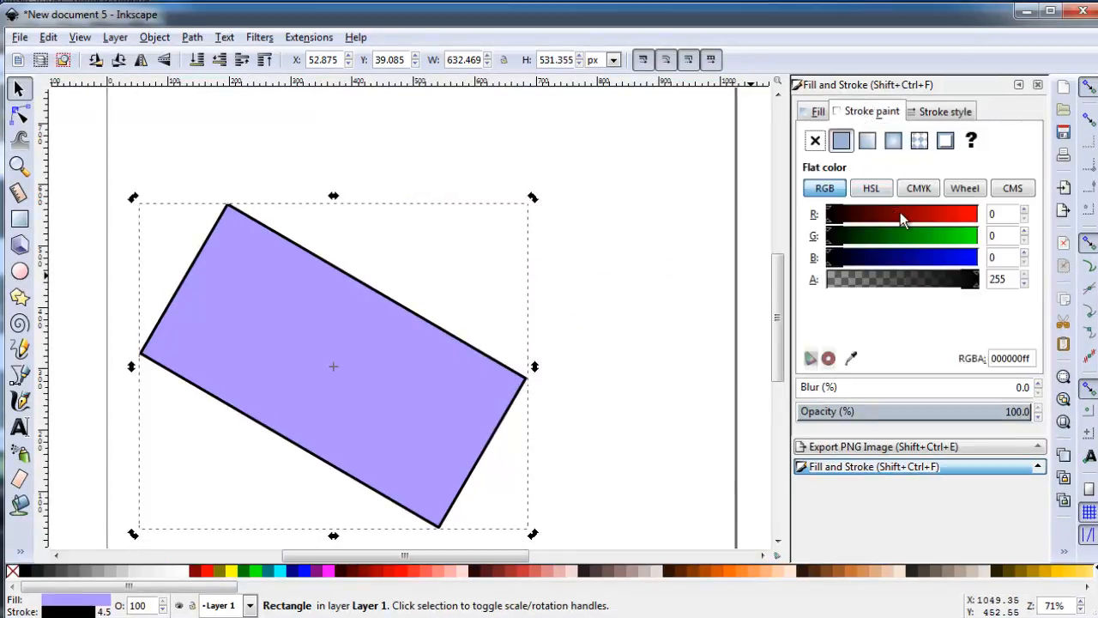
{"action": "left_click_drag", "start_coordinate": [897, 214], "coordinate": [955, 222]}
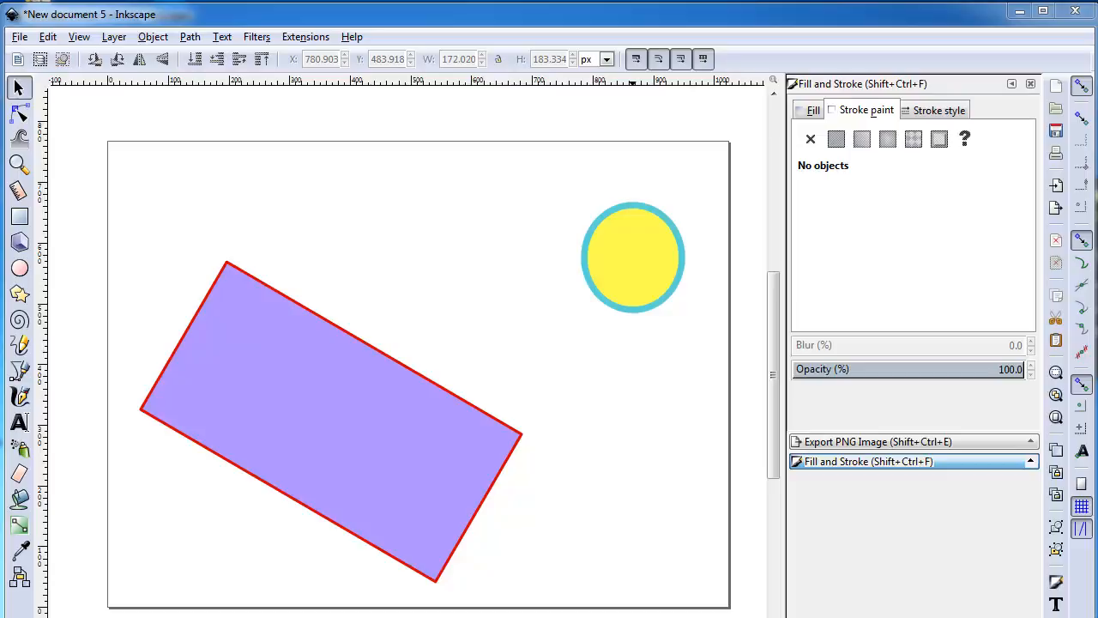
- Sample the circle's yellow for the rectangle's fill and its blue outline for the rectangle's stroke using the Dropper
{"action": "left_click", "coordinate": [305, 422]}
{"action": "left_click", "coordinate": [21, 549]}
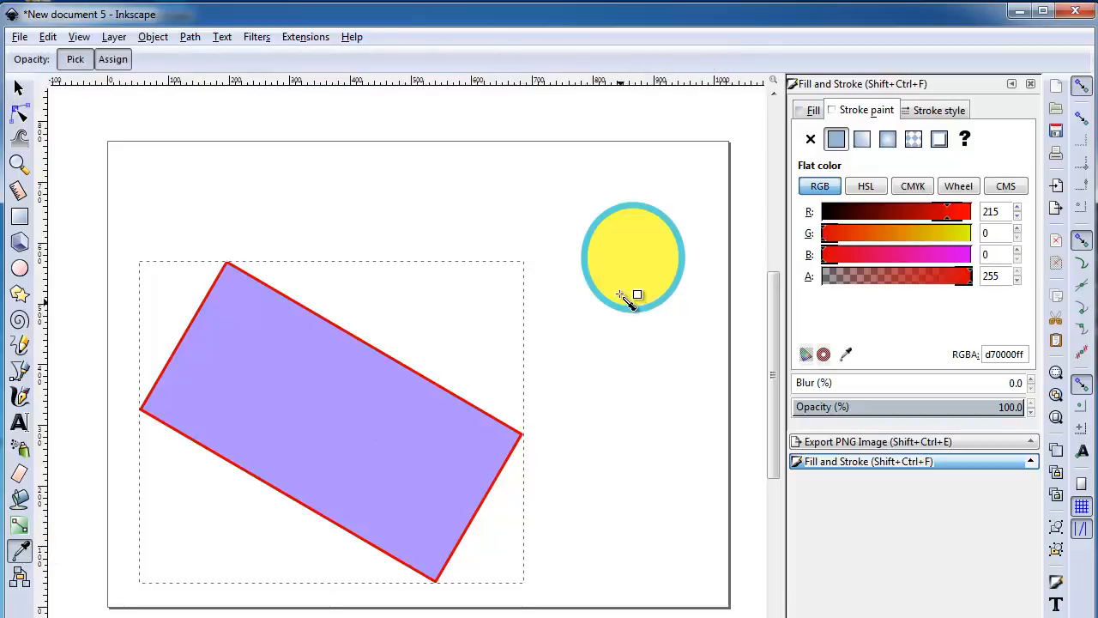
{"action": "left_click", "coordinate": [632, 267]}
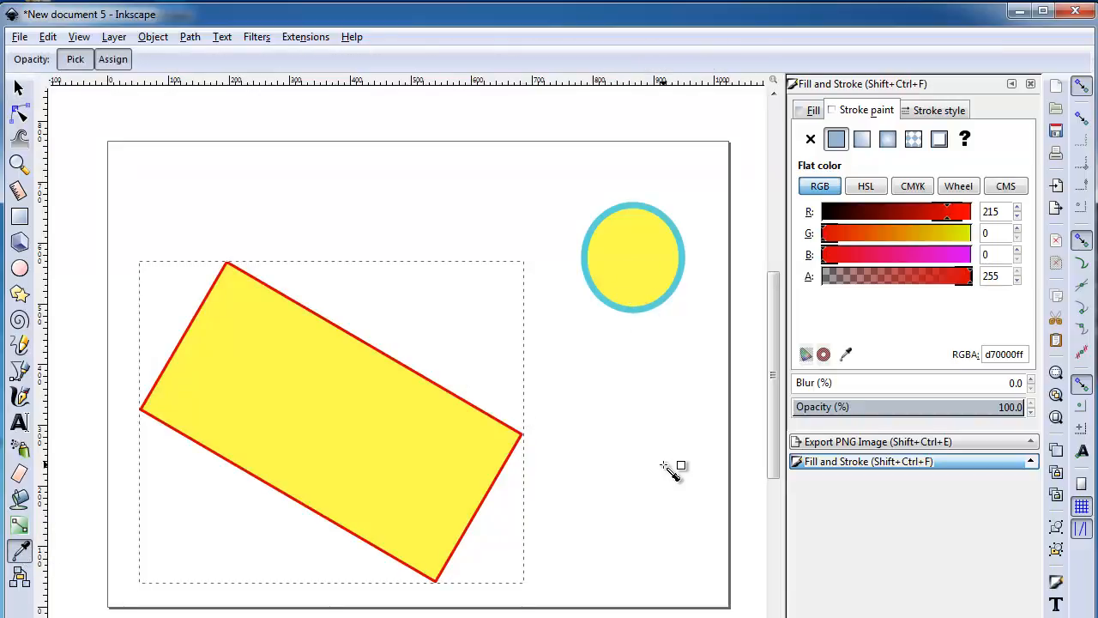
{"action": "key", "text": "shift"}
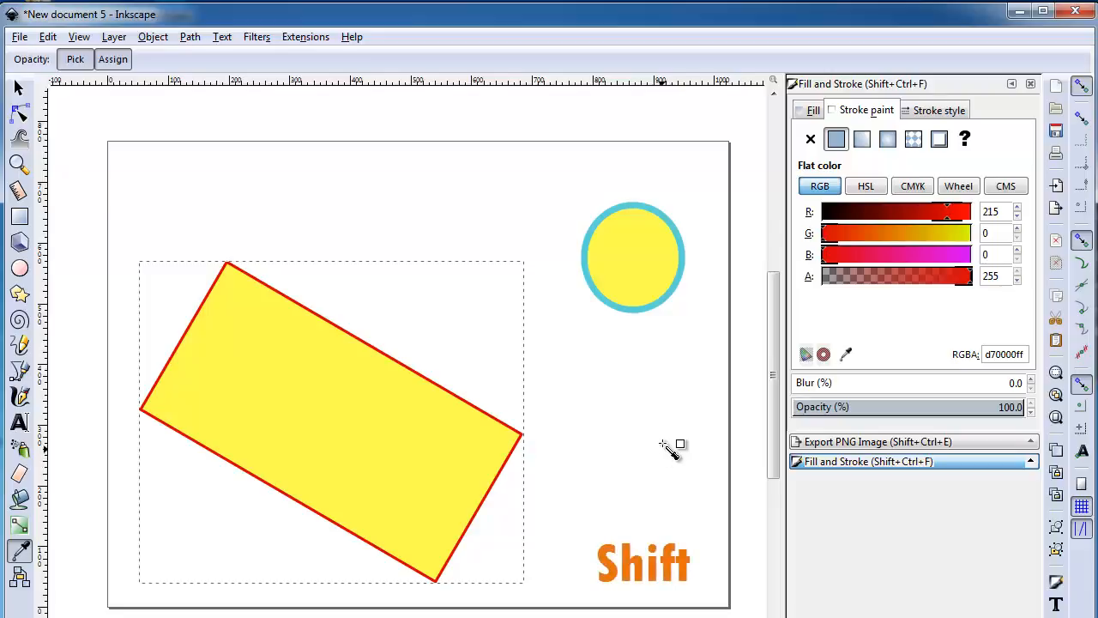
{"action": "left_click", "coordinate": [633, 312], "text": "shift"}
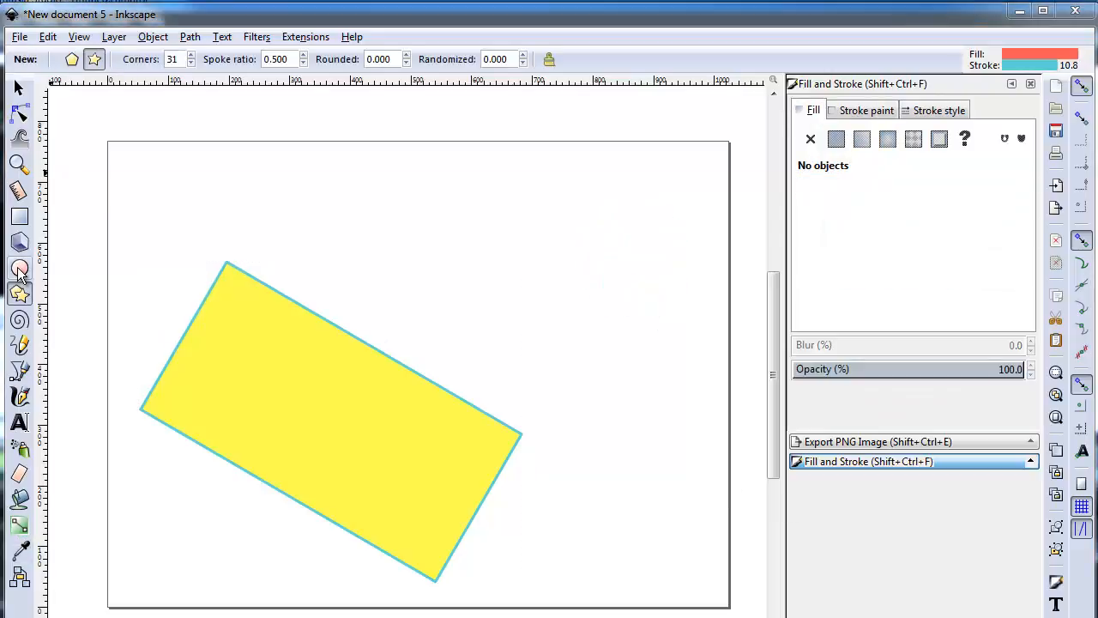
- Draw a red ellipse above the yellow rectangle's right half and set its width and height to 200 px
{"action": "key", "text": "e"}
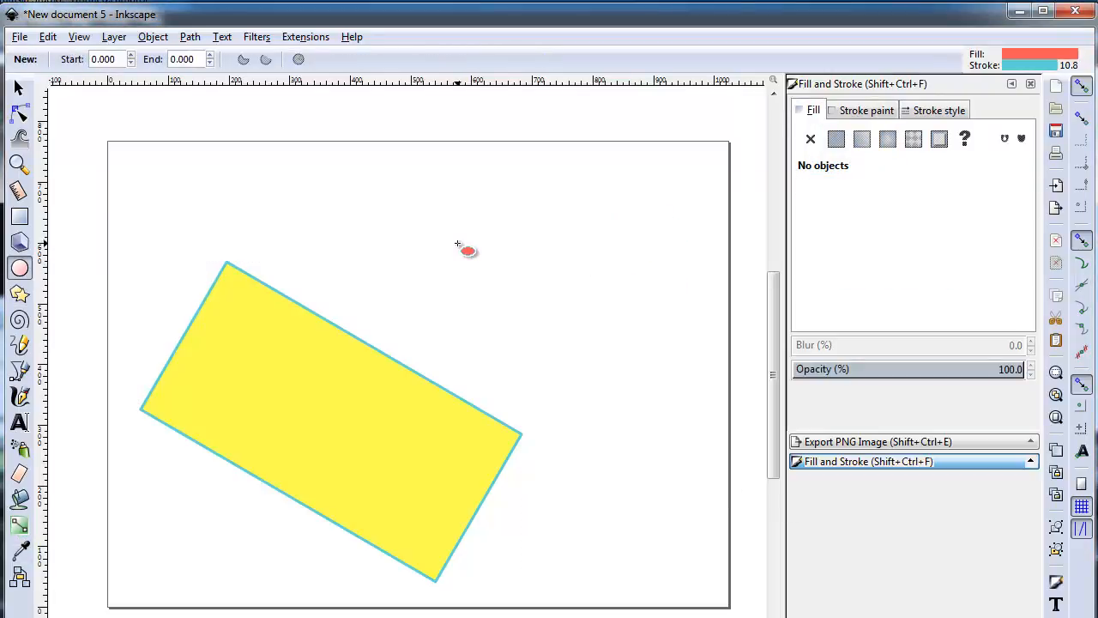
{"action": "mouse_move", "coordinate": [458, 245]}
{"action": "left_mouse_down"}
{"action": "mouse_move", "coordinate": [496, 347]}
{"action": "mouse_move", "coordinate": [556, 368]}
{"action": "left_mouse_up"}
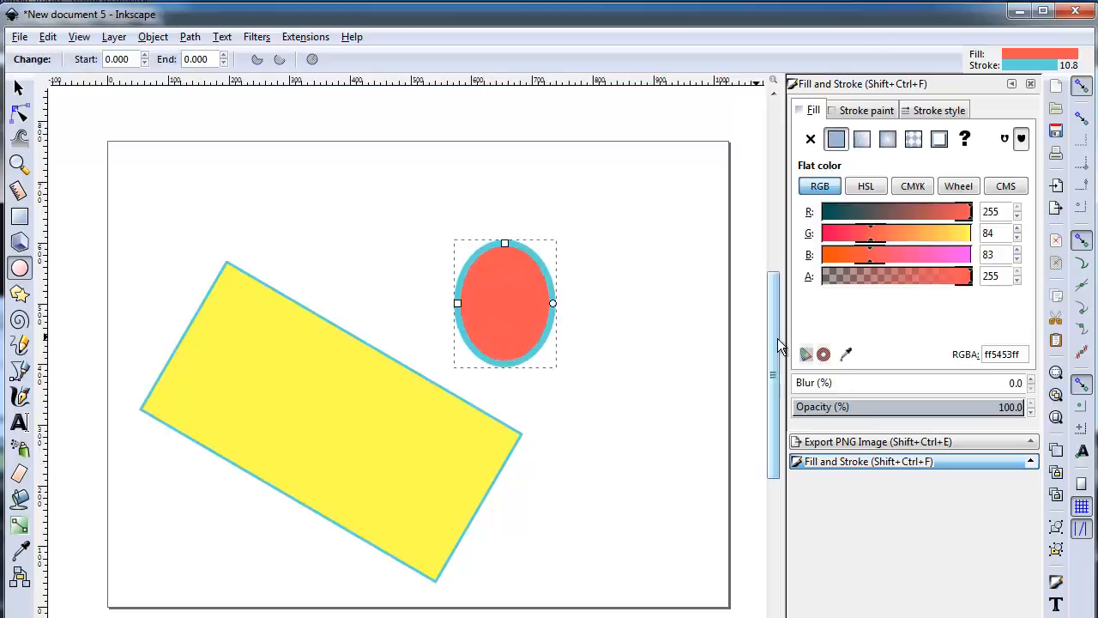
{"action": "left_click", "coordinate": [19, 89]}
{"action": "left_click", "coordinate": [533, 303]}
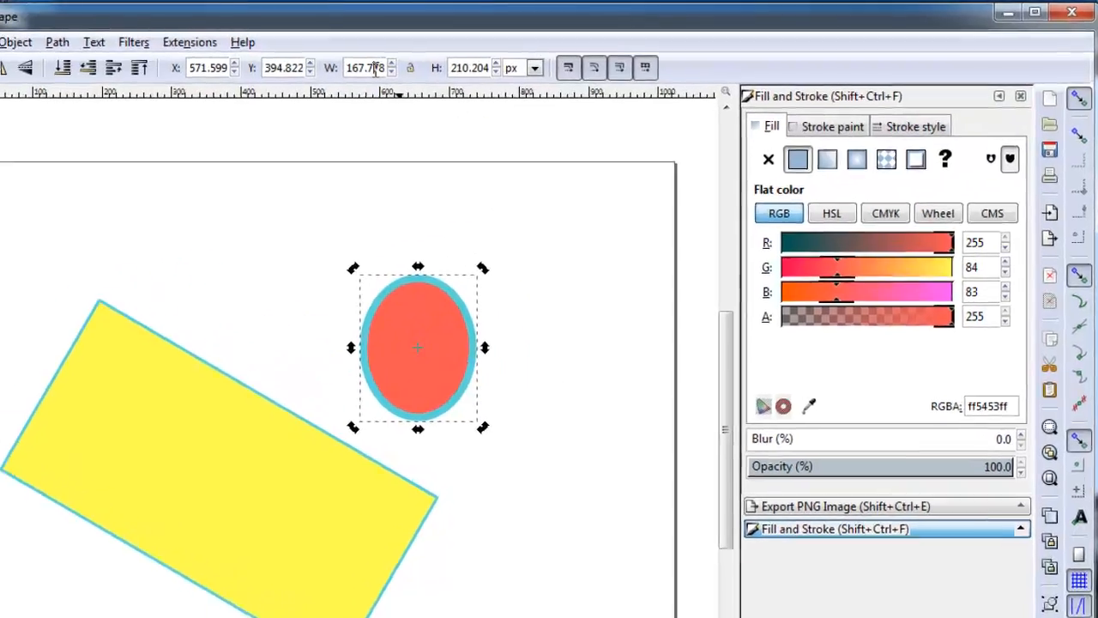
{"action": "double_click", "coordinate": [463, 59]}
{"action": "type", "text": "200"}
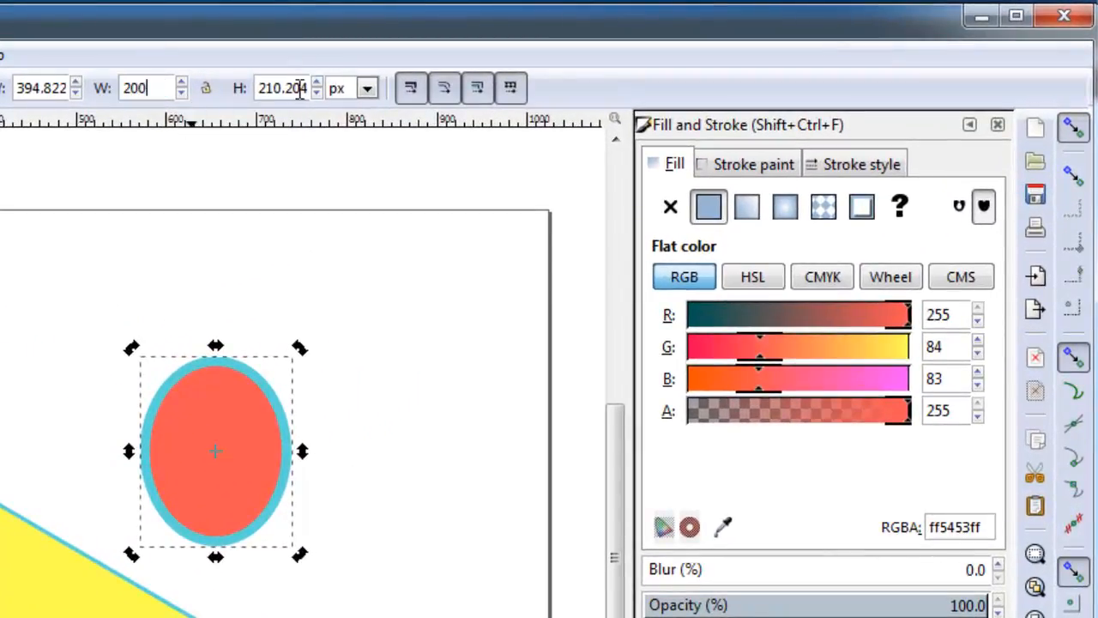
{"action": "key", "text": "Return"}
{"action": "double_click", "coordinate": [288, 89]}
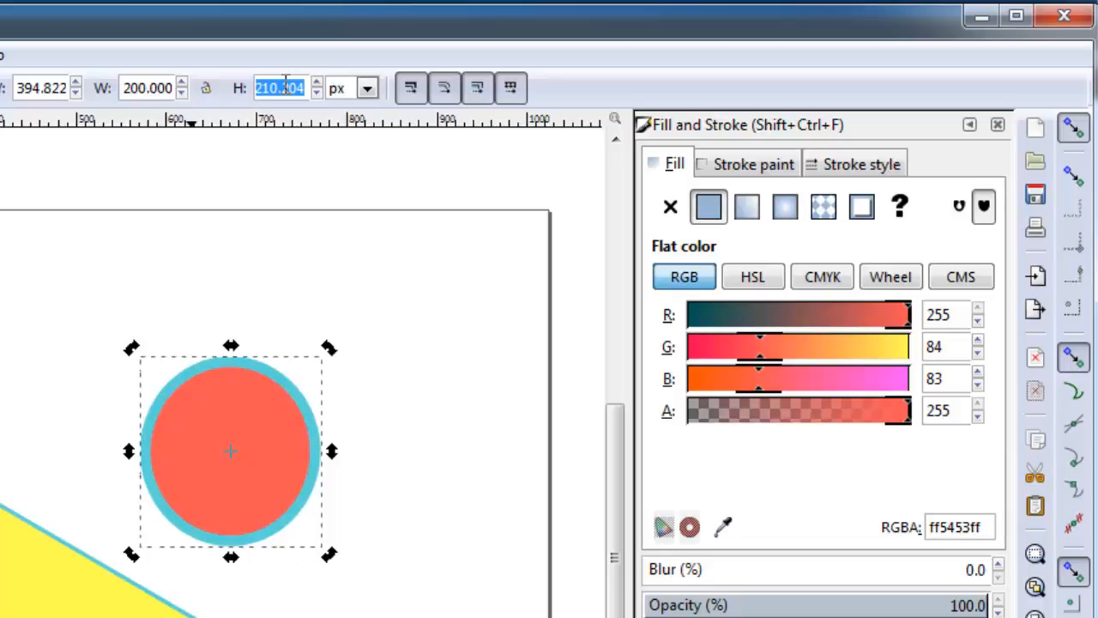
{"action": "type", "text": "200"}
{"action": "key", "text": "Return"}
{"action": "left_click", "coordinate": [356, 230]}
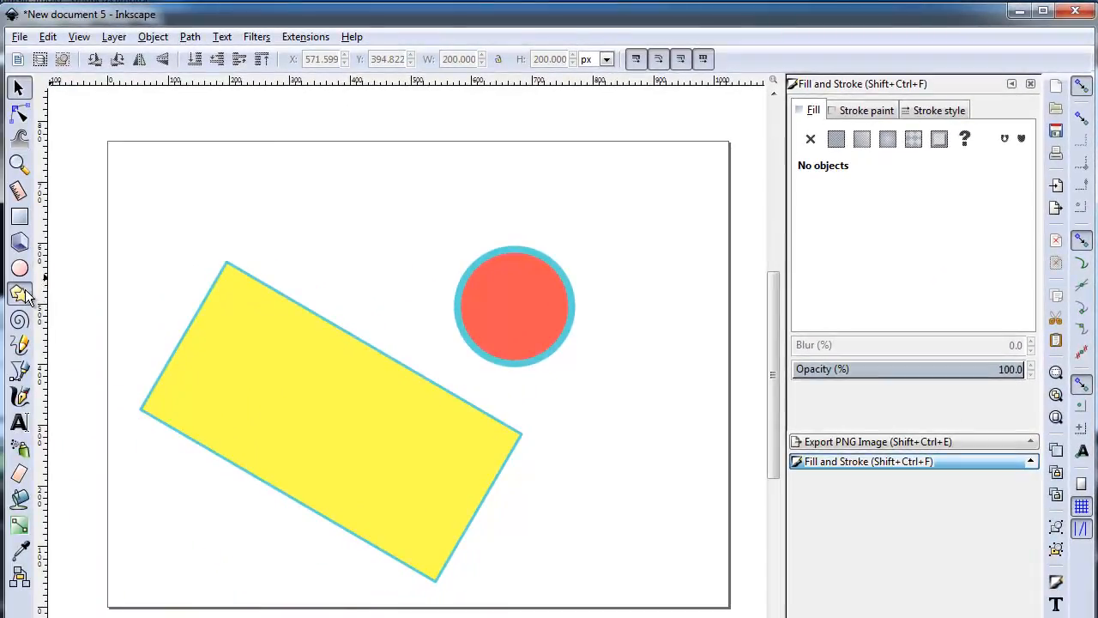
- Draw a 31-corner star about 405 px wide at the page's upper-left corner and a spiral over the yellow rectangle
{"action": "left_click", "coordinate": [19, 293]}
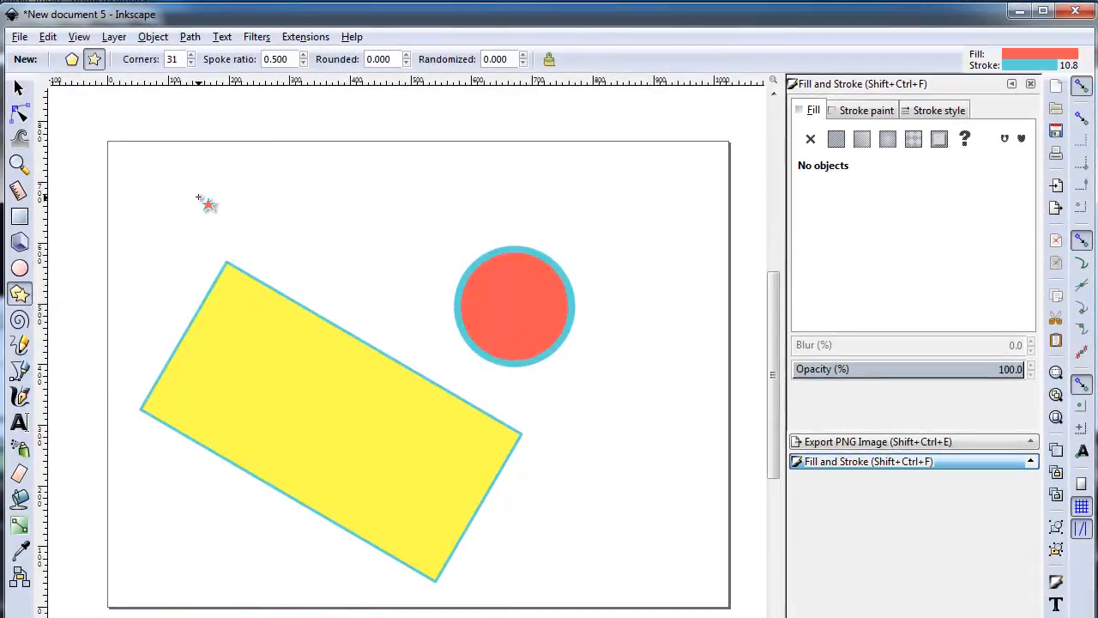
{"action": "mouse_move", "coordinate": [198, 198]}
{"action": "left_mouse_down"}
{"action": "mouse_move", "coordinate": [289, 311]}
{"action": "mouse_move", "coordinate": [269, 248]}
{"action": "mouse_move", "coordinate": [297, 262]}
{"action": "left_mouse_up"}
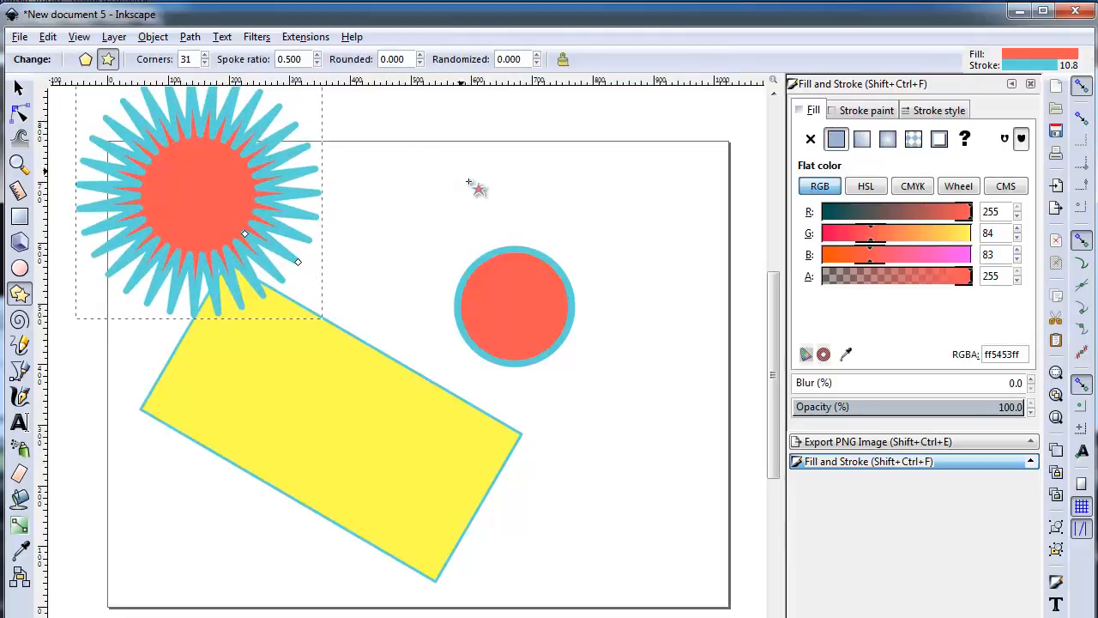
{"action": "left_click", "coordinate": [18, 320]}
{"action": "left_click_drag", "start_coordinate": [256, 406], "coordinate": [362, 467]}
- Lower the star's number of corners to 3, then raise it to 6
{"action": "left_click", "coordinate": [19, 88]}
{"action": "left_click", "coordinate": [170, 208]}
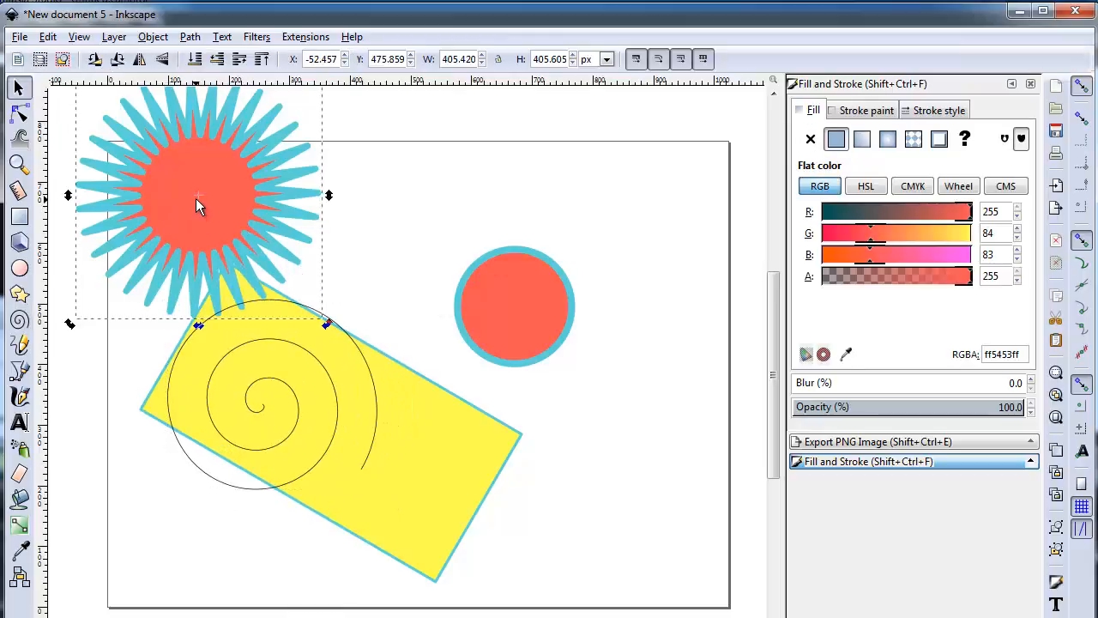
{"action": "scroll", "coordinate": [88, 412], "scroll_direction": "up", "scroll_amount": 1}
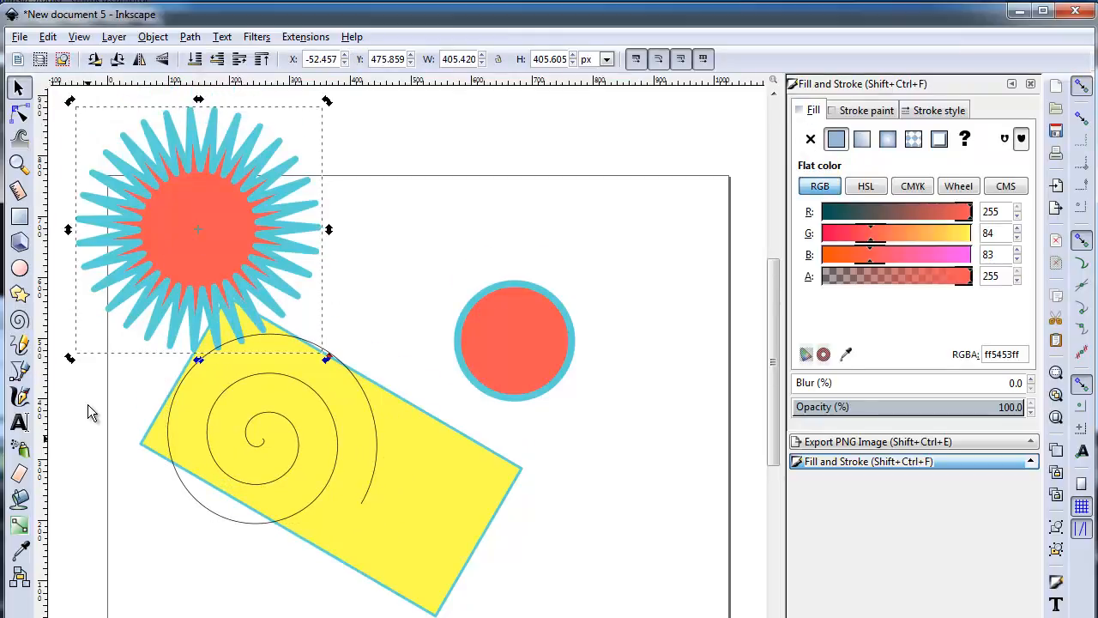
{"action": "key", "text": "shift+F9"}
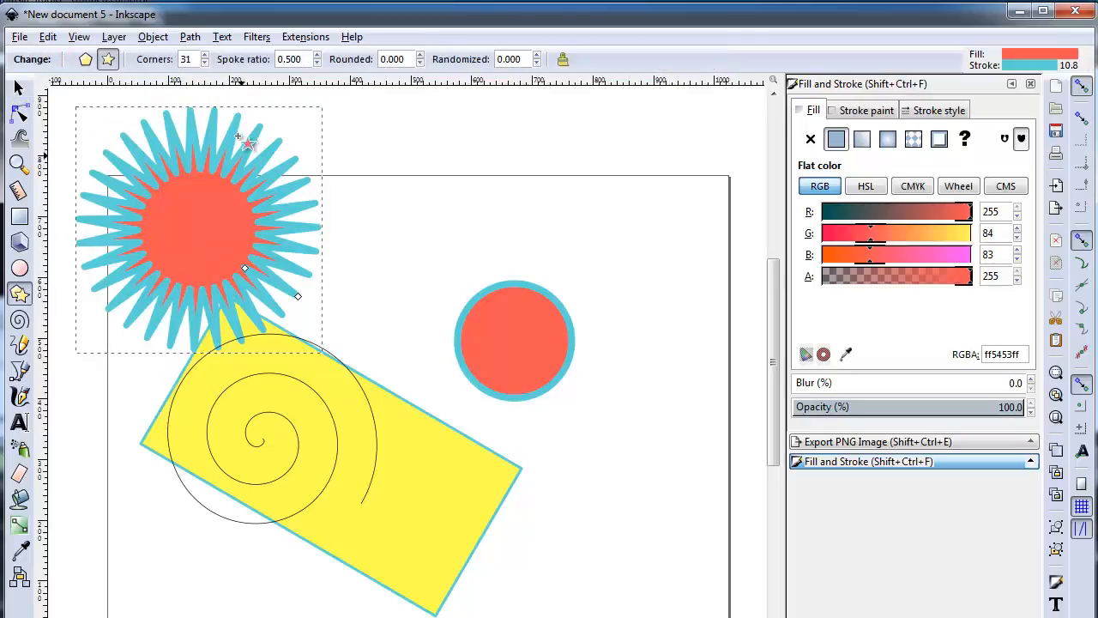
{"action": "scroll", "coordinate": [206, 65], "scroll_direction": "down", "scroll_amount": 9}
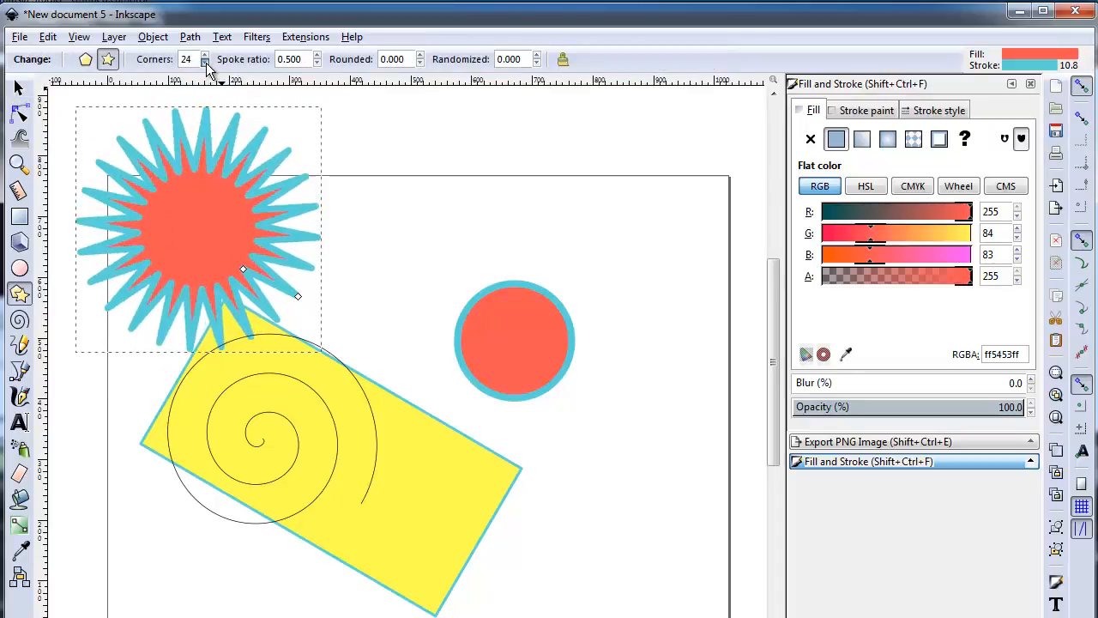
{"action": "scroll", "coordinate": [206, 65], "scroll_direction": "down", "scroll_amount": 19}
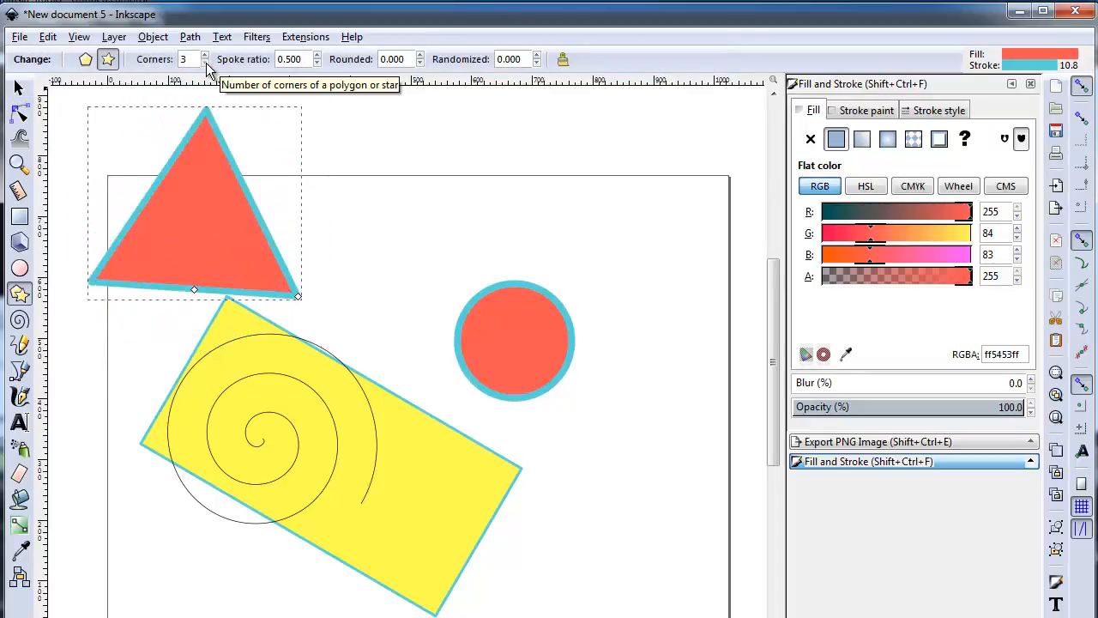
{"action": "scroll", "coordinate": [204, 59], "scroll_direction": "up", "scroll_amount": 3}
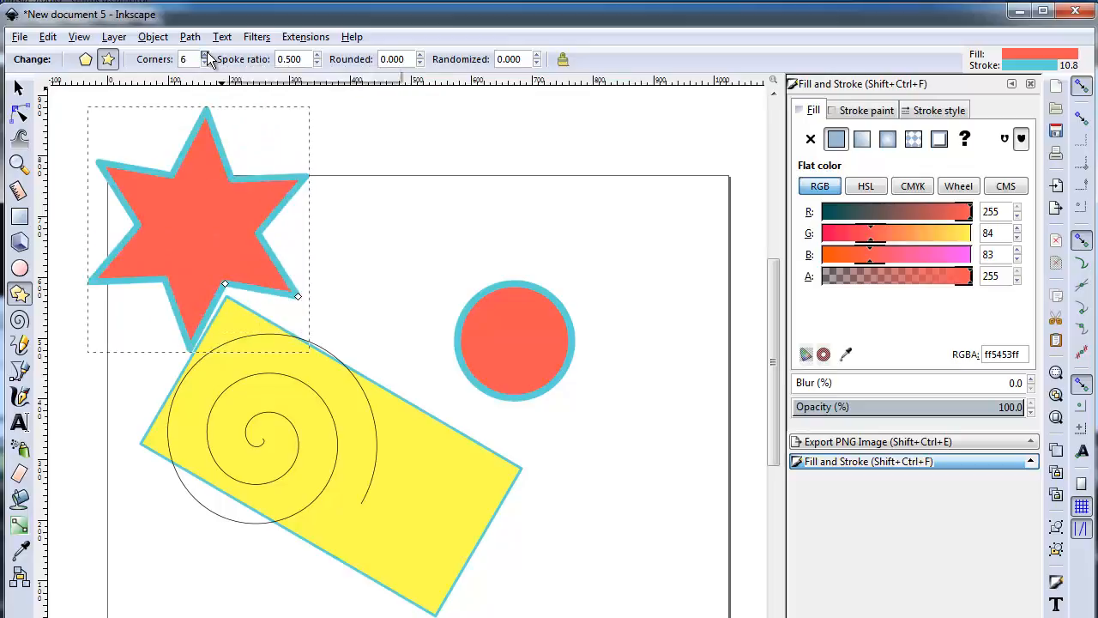